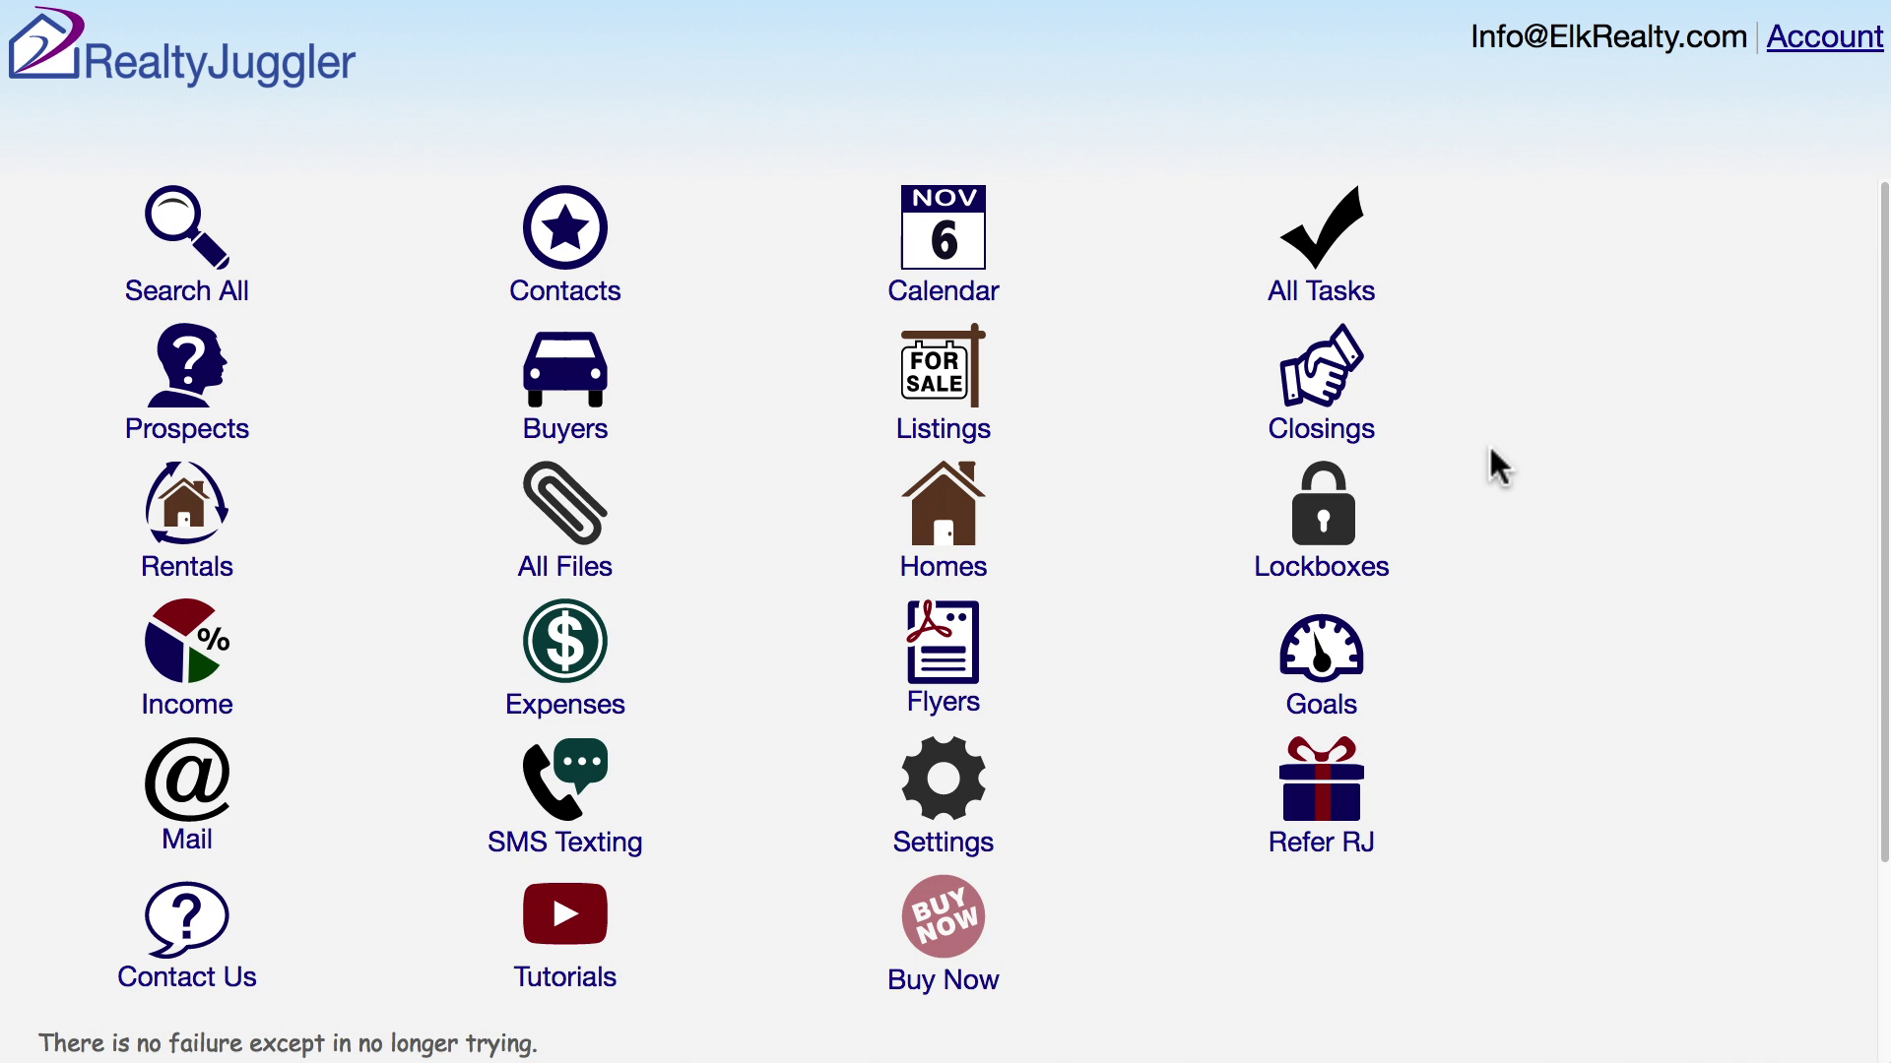
Open the first closing (Under Contract, Buy) from the Closings list on its General tab.
{"action": "left_click", "coordinate": [1407, 398]}
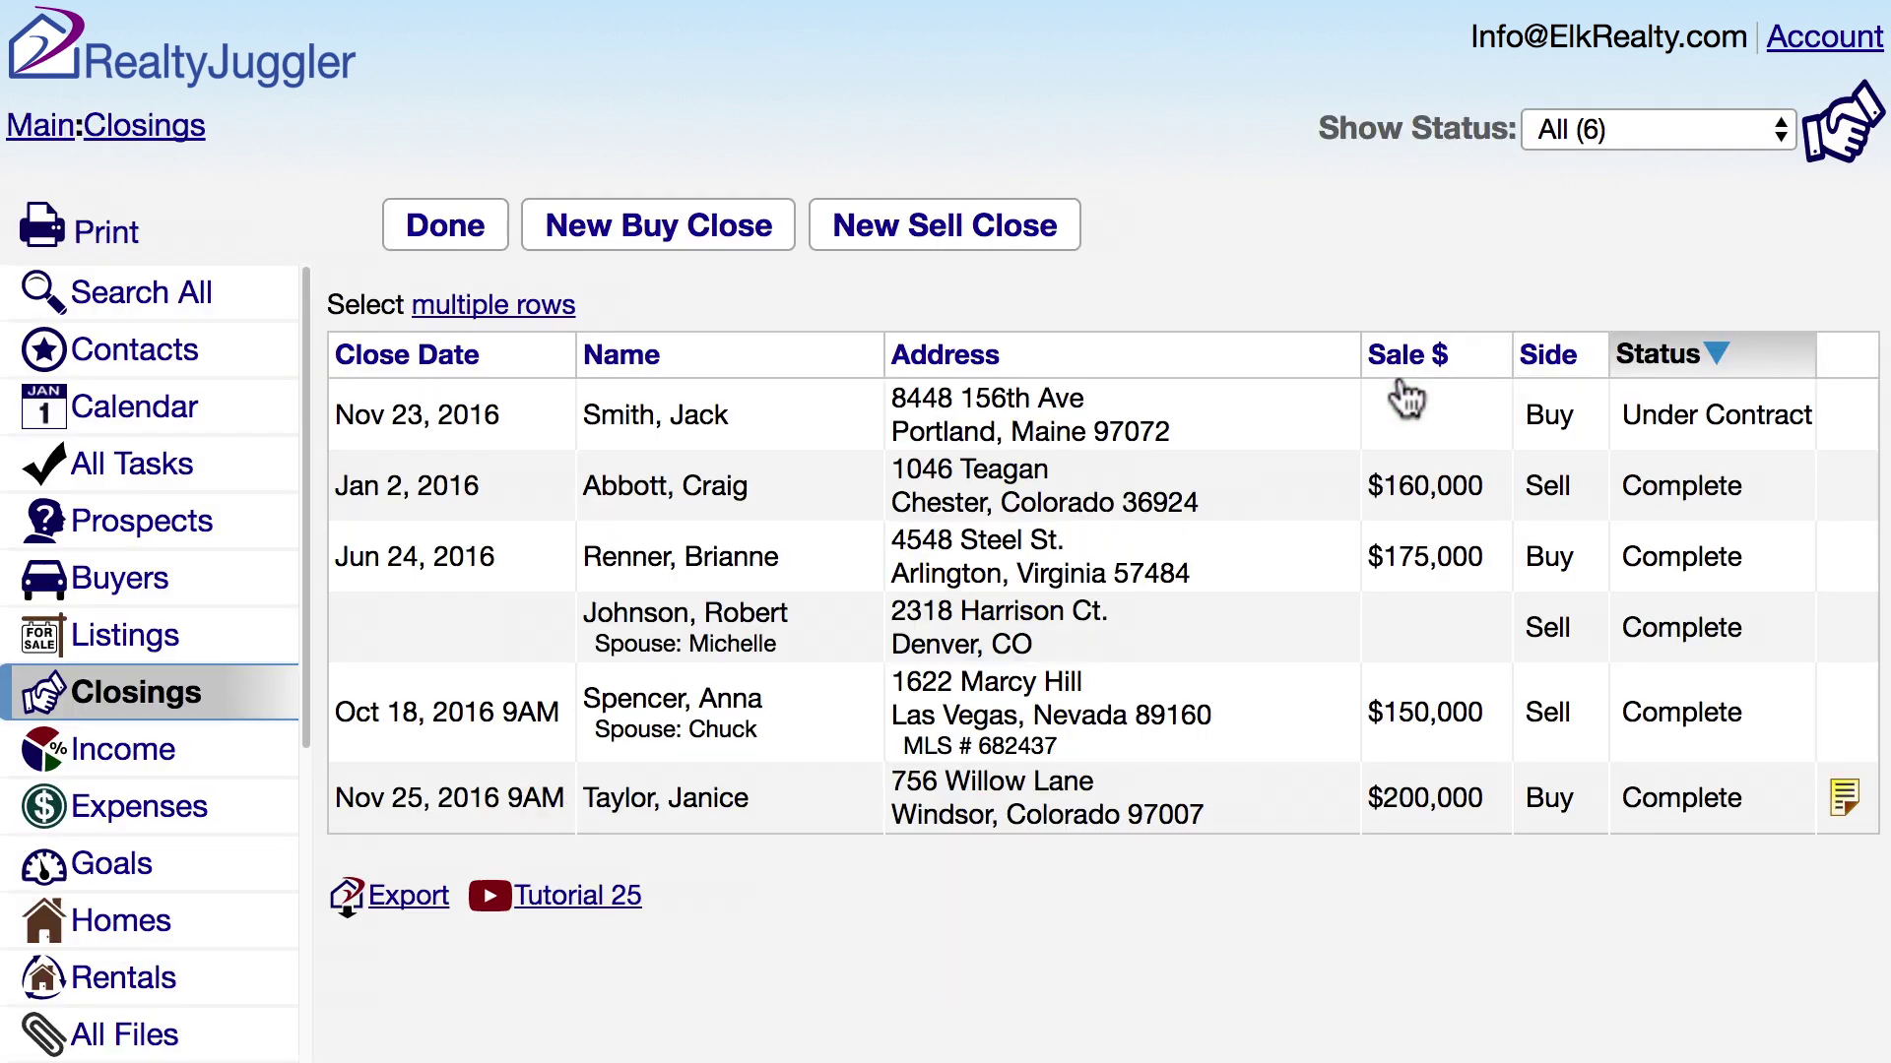
{"action": "left_click", "coordinate": [1291, 444]}
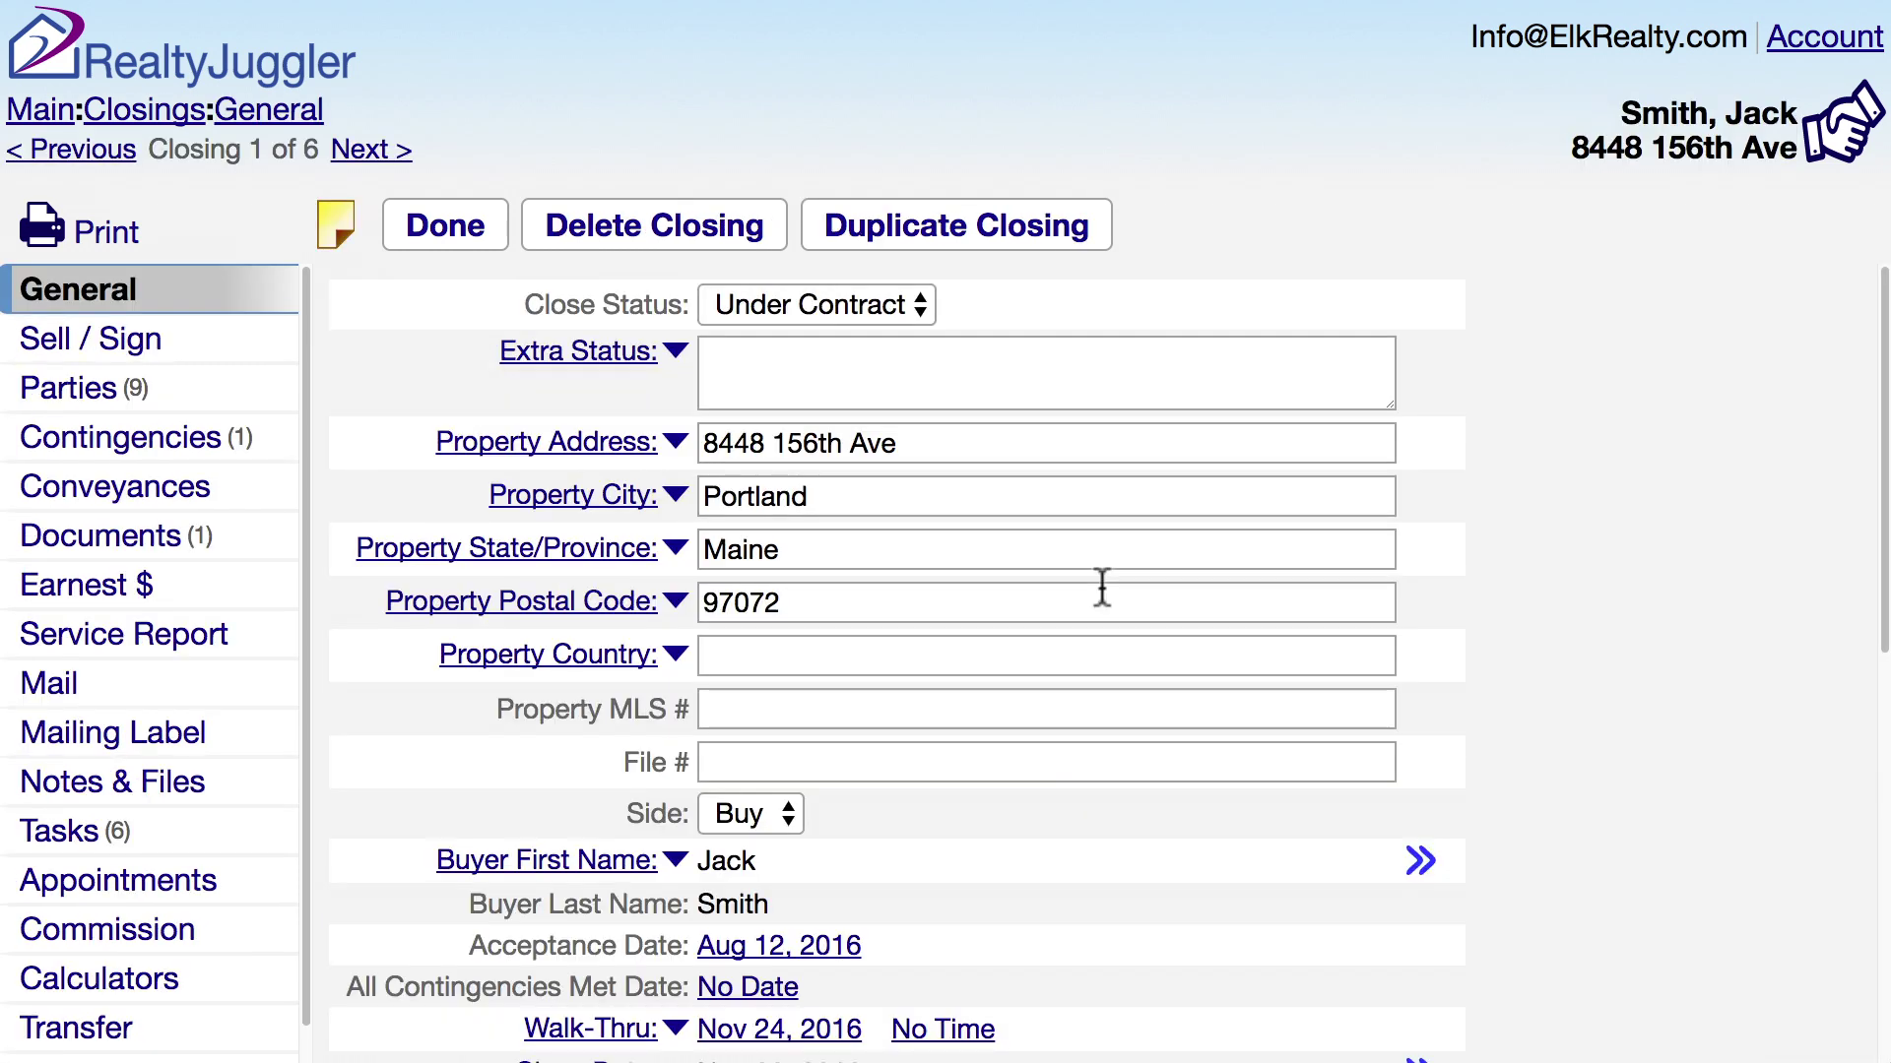
Show closing 1's Commission page, with 3.0% sales commission and 100% split.
{"action": "left_click", "coordinate": [260, 947]}
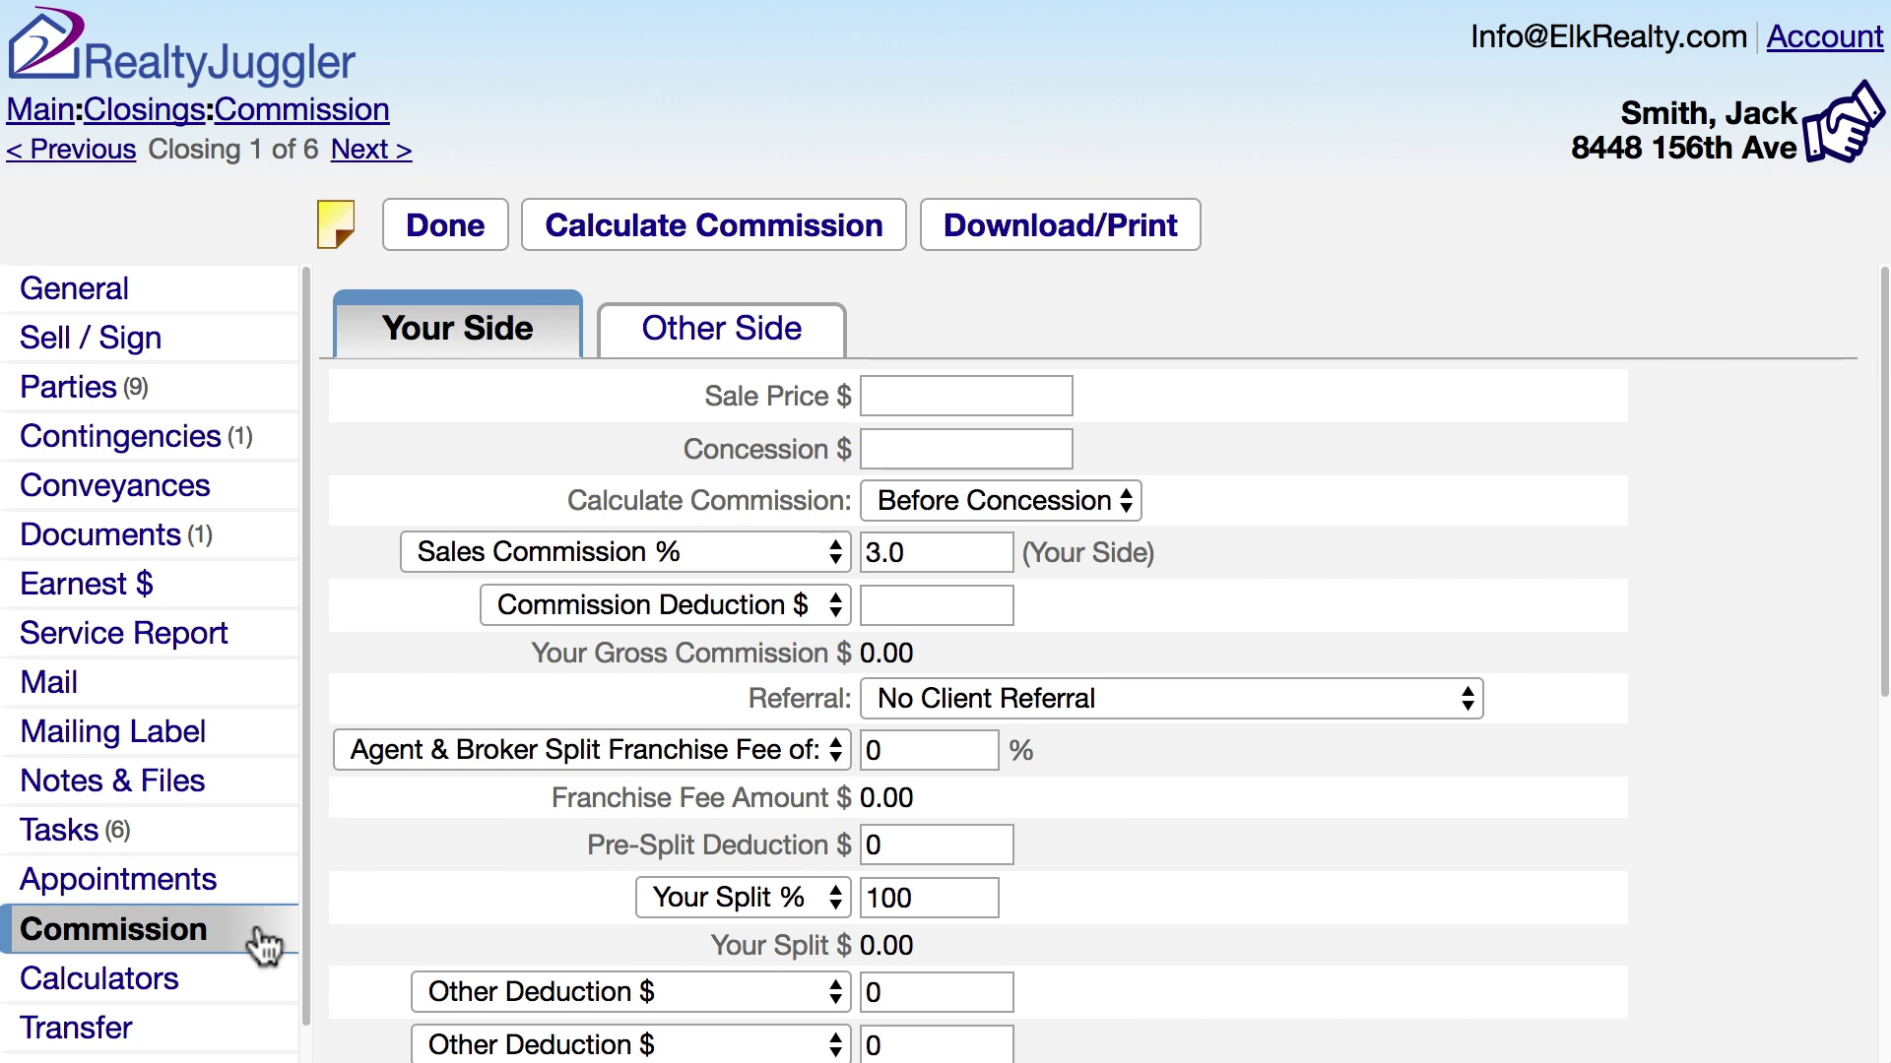
Enter 100000 as the sale price on the commission worksheet.
{"action": "left_click", "coordinate": [890, 397]}
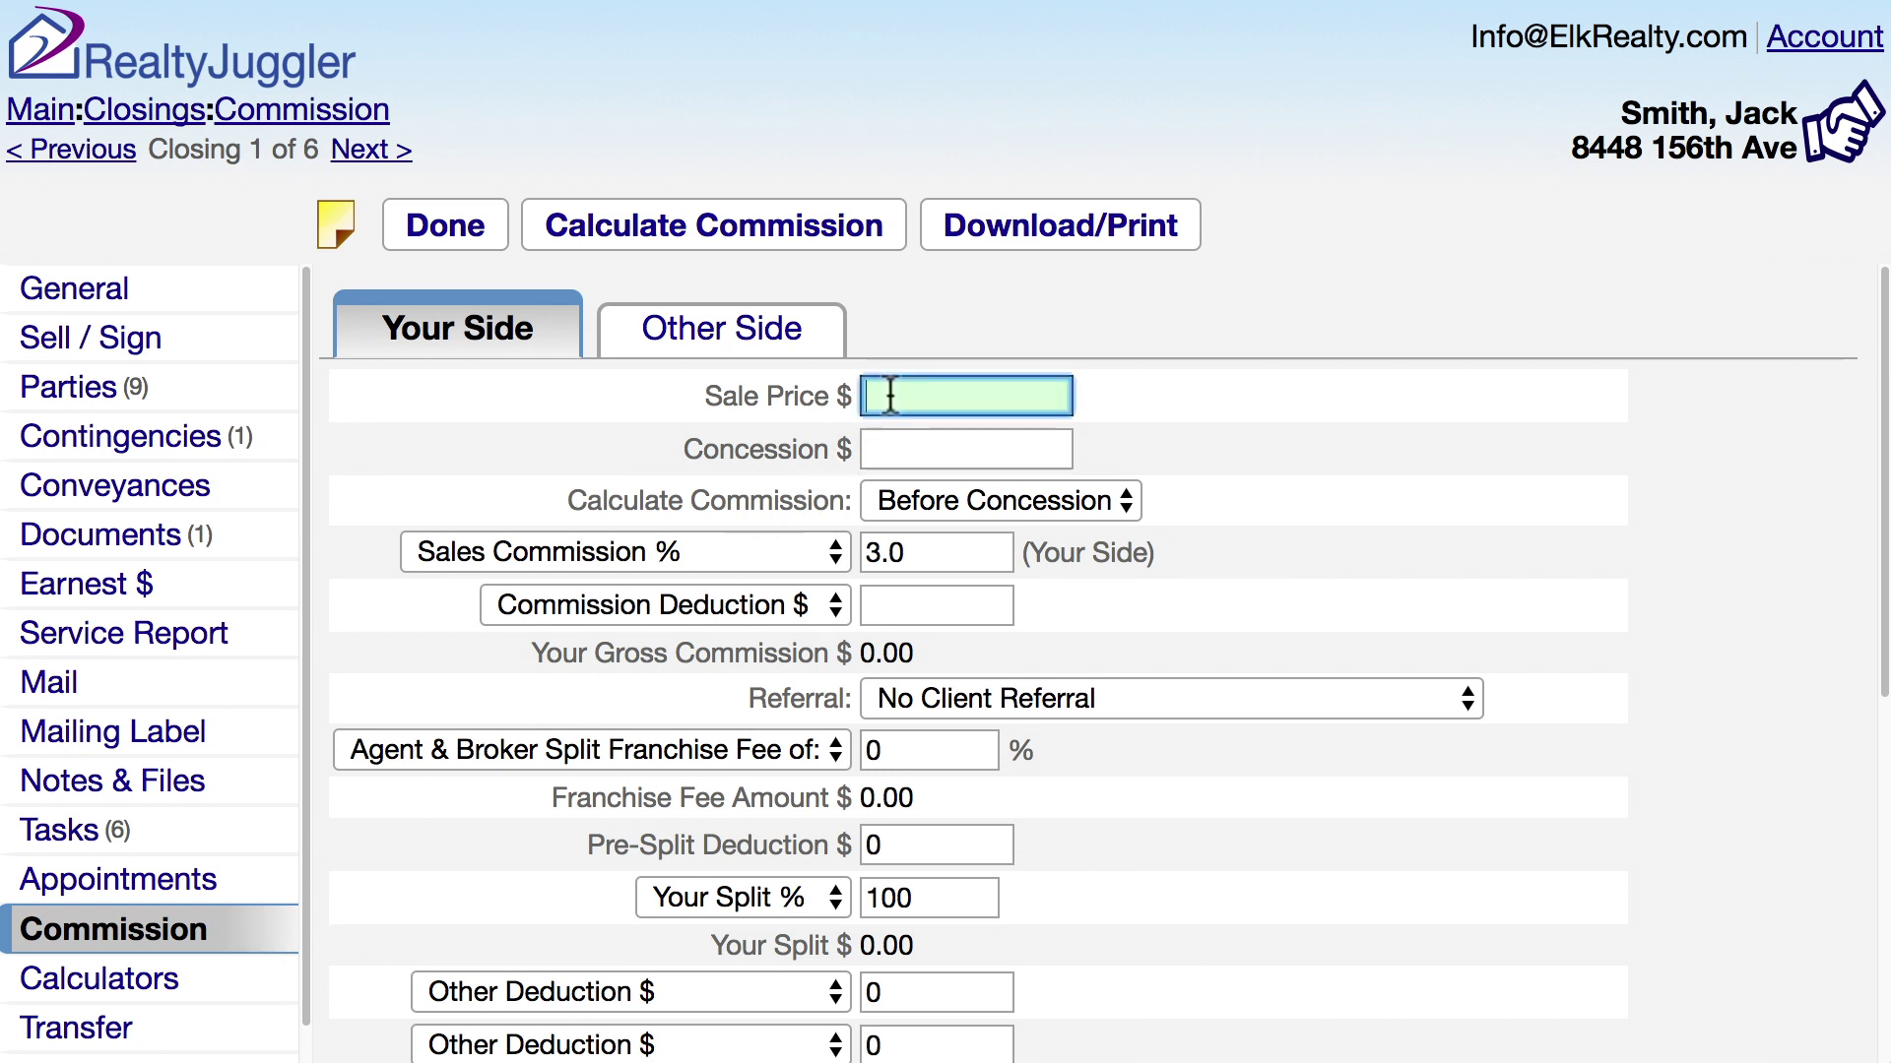
{"action": "type", "text": "100000"}
{"action": "left_click", "coordinate": [1103, 405]}
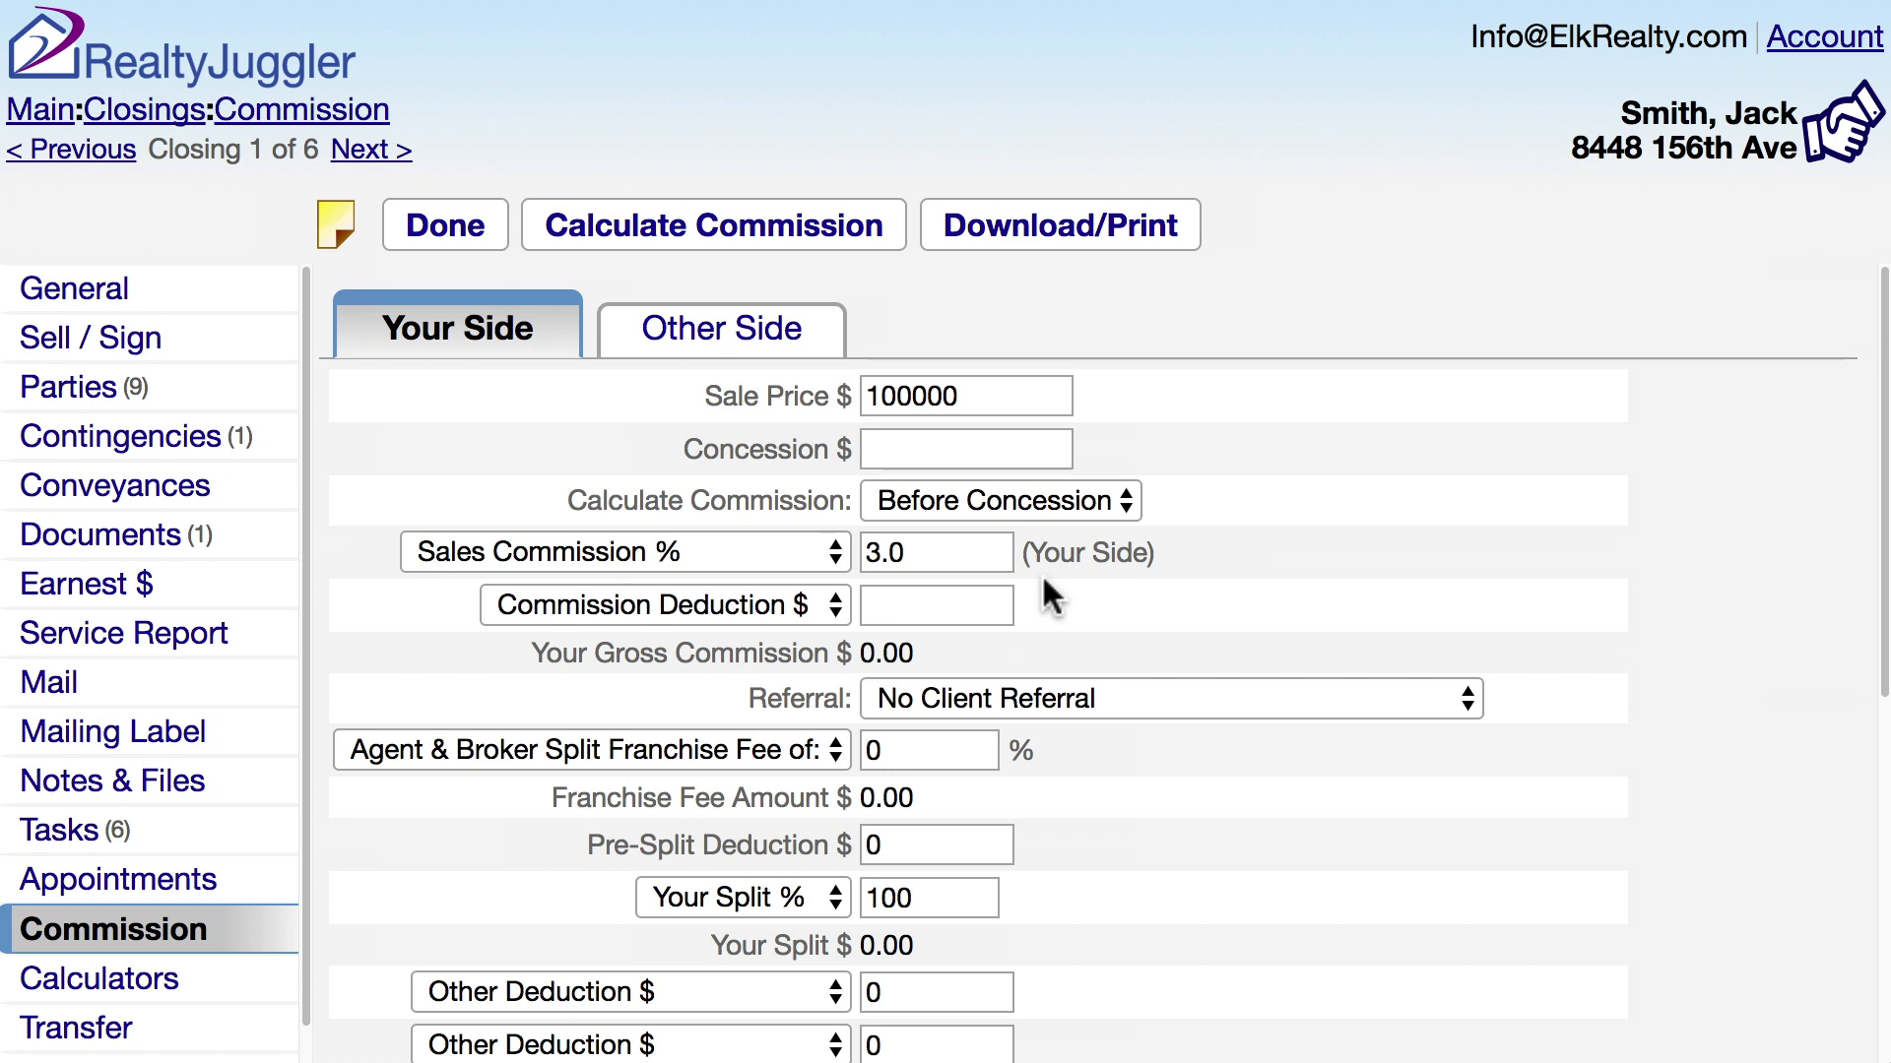
{"action": "left_click", "coordinate": [839, 562]}
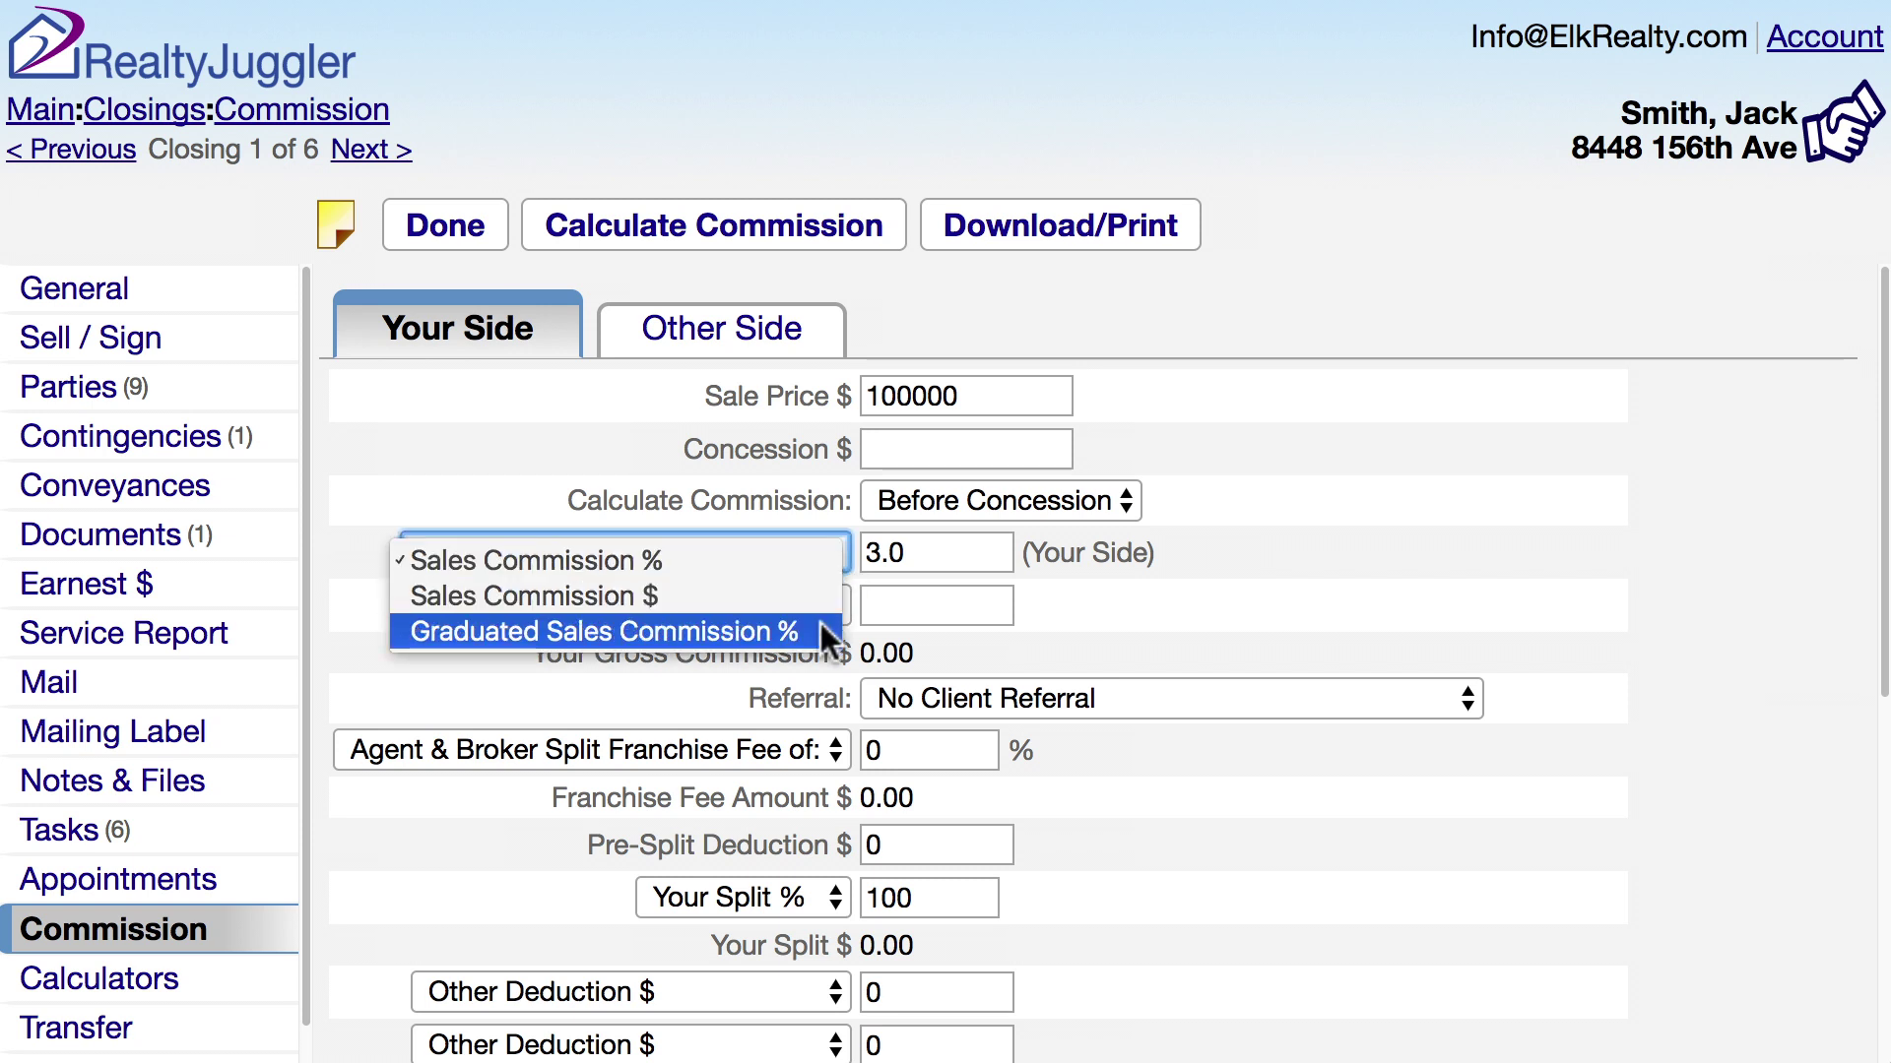
Keep Sales Commission %, use Commission Bonus %, and set Referral to Received Client Referral (You Pay Other Agent).
{"action": "left_click", "coordinate": [810, 563]}
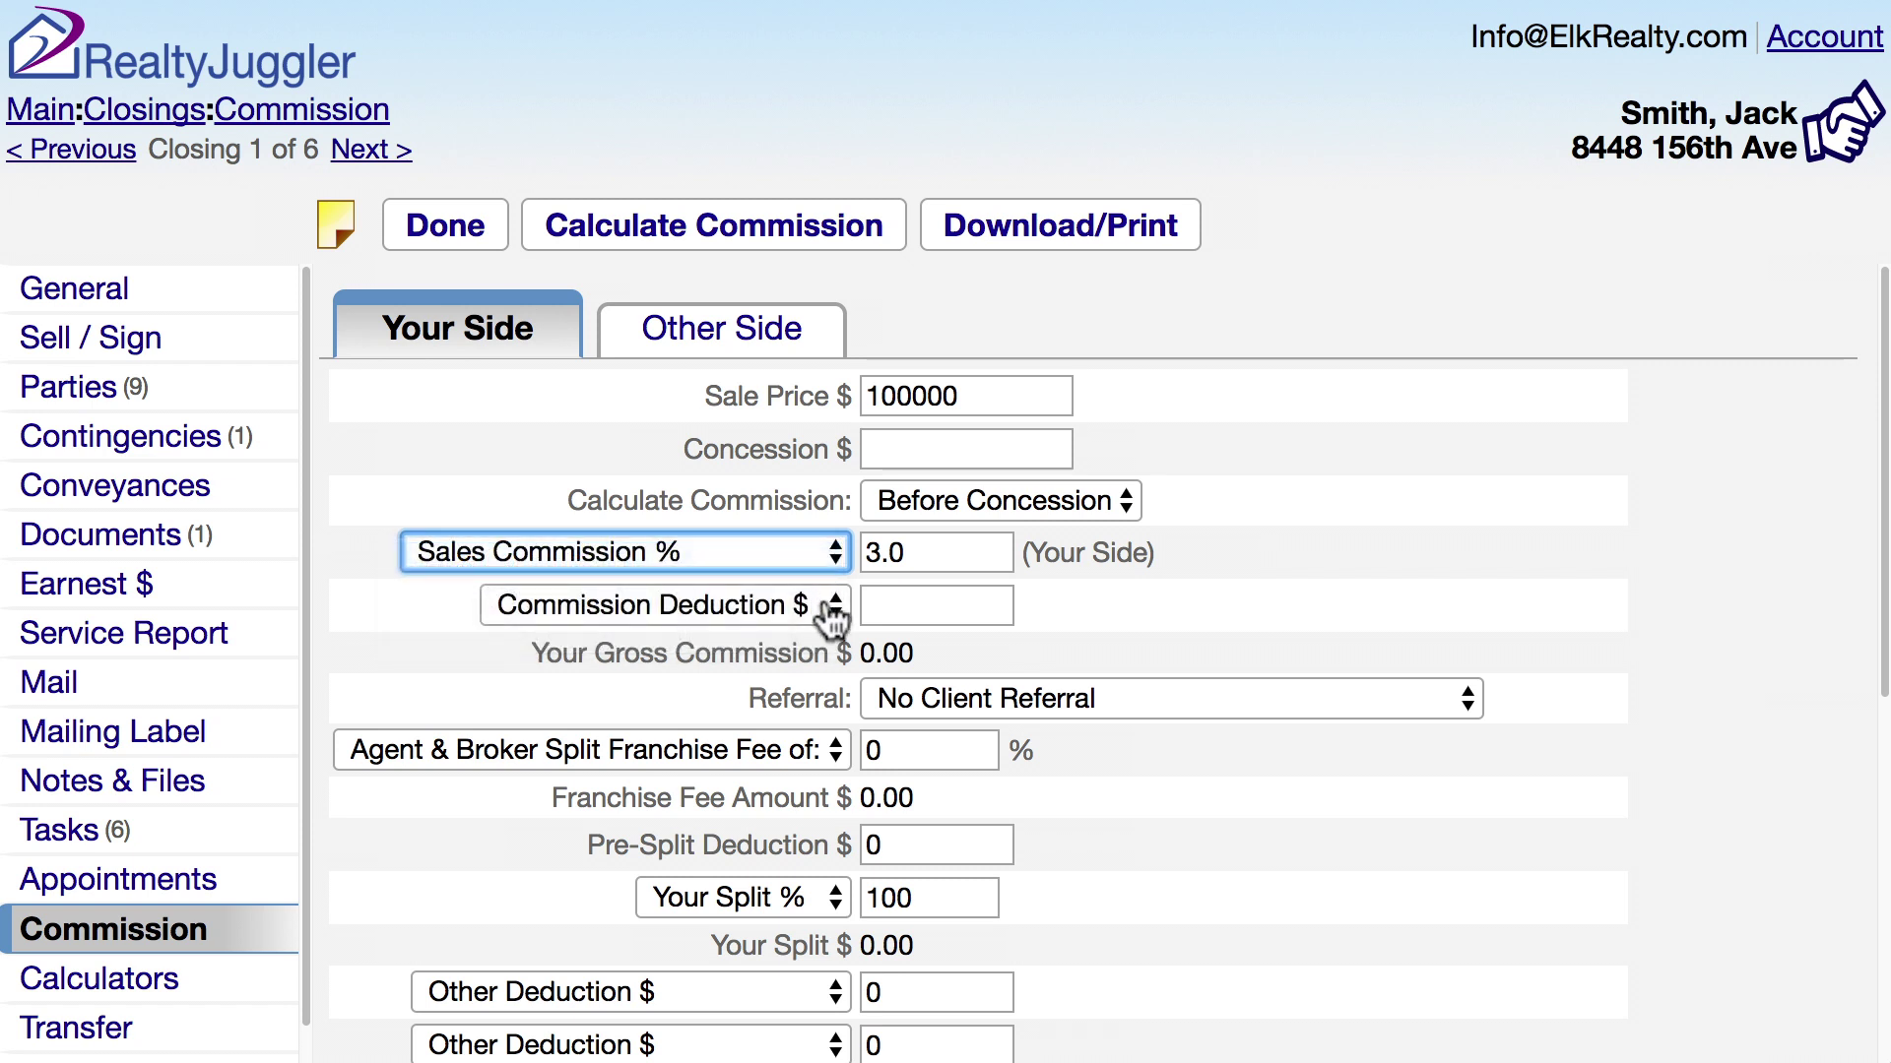
{"action": "left_click", "coordinate": [832, 611]}
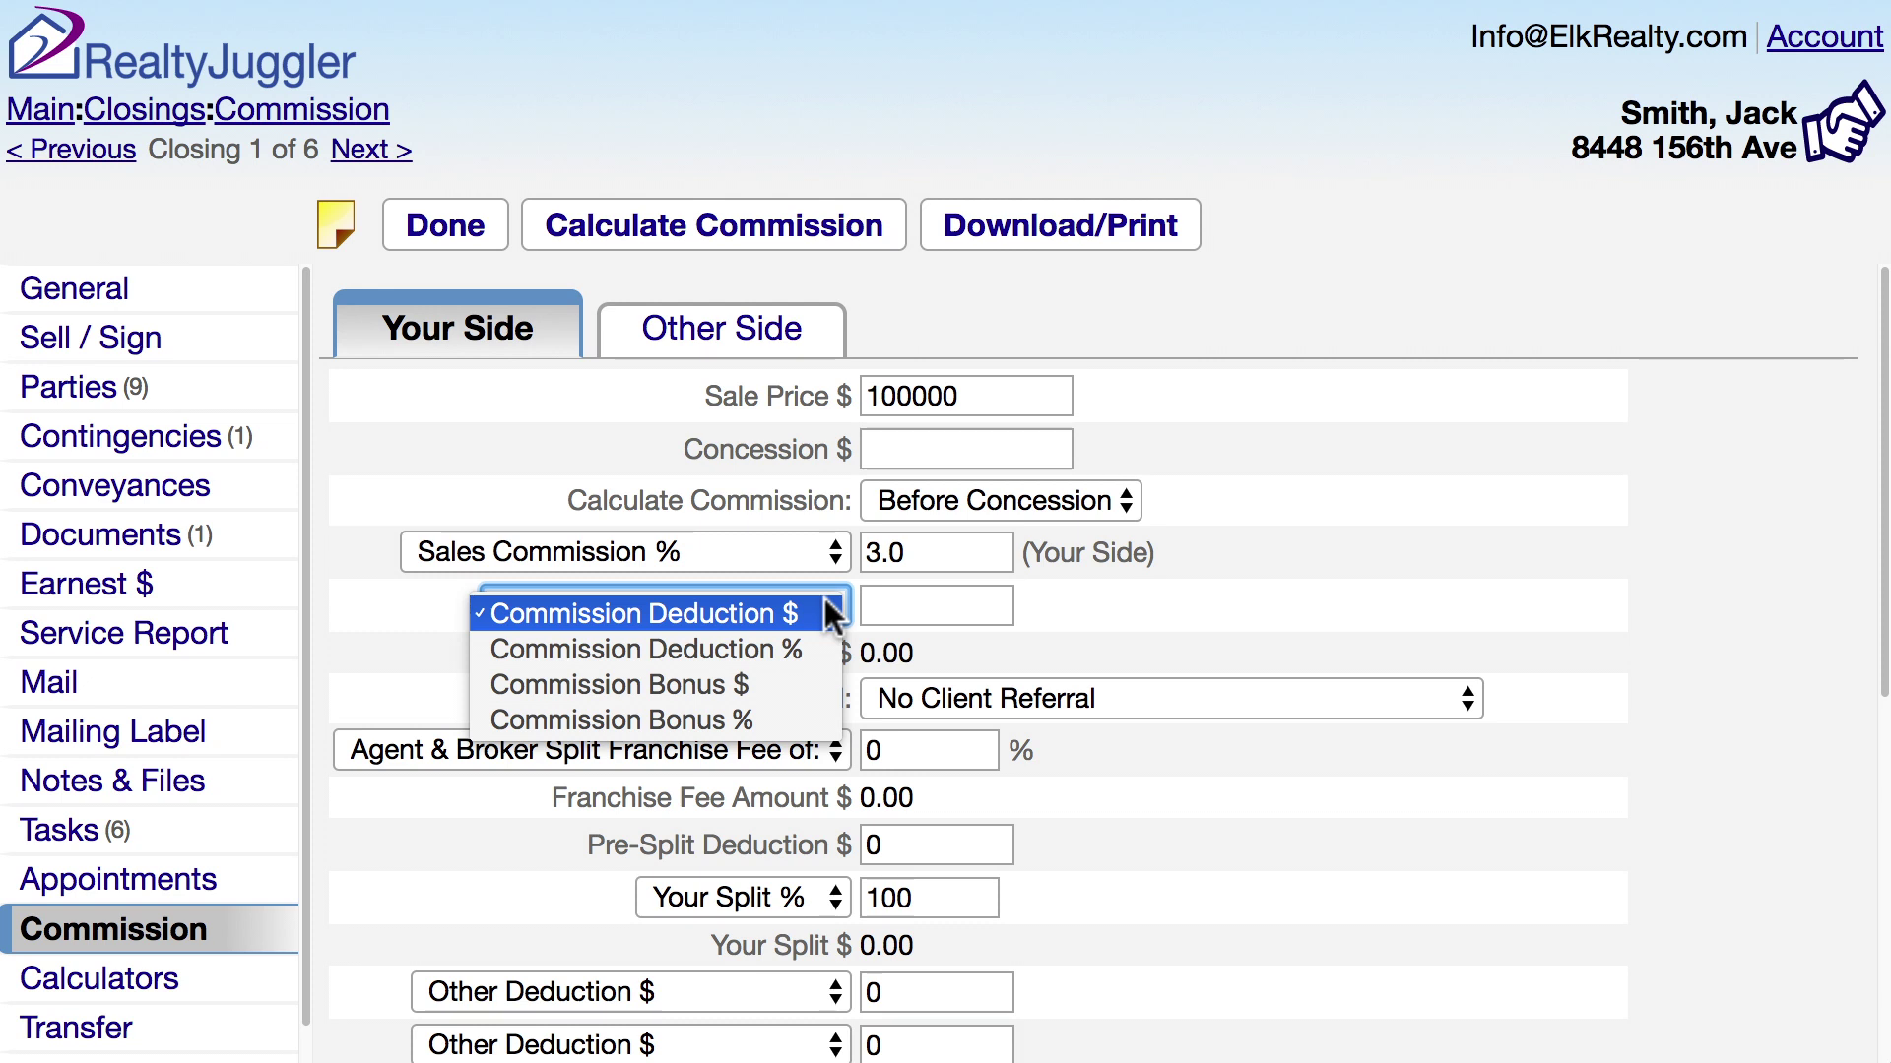
{"action": "left_click", "coordinate": [805, 720]}
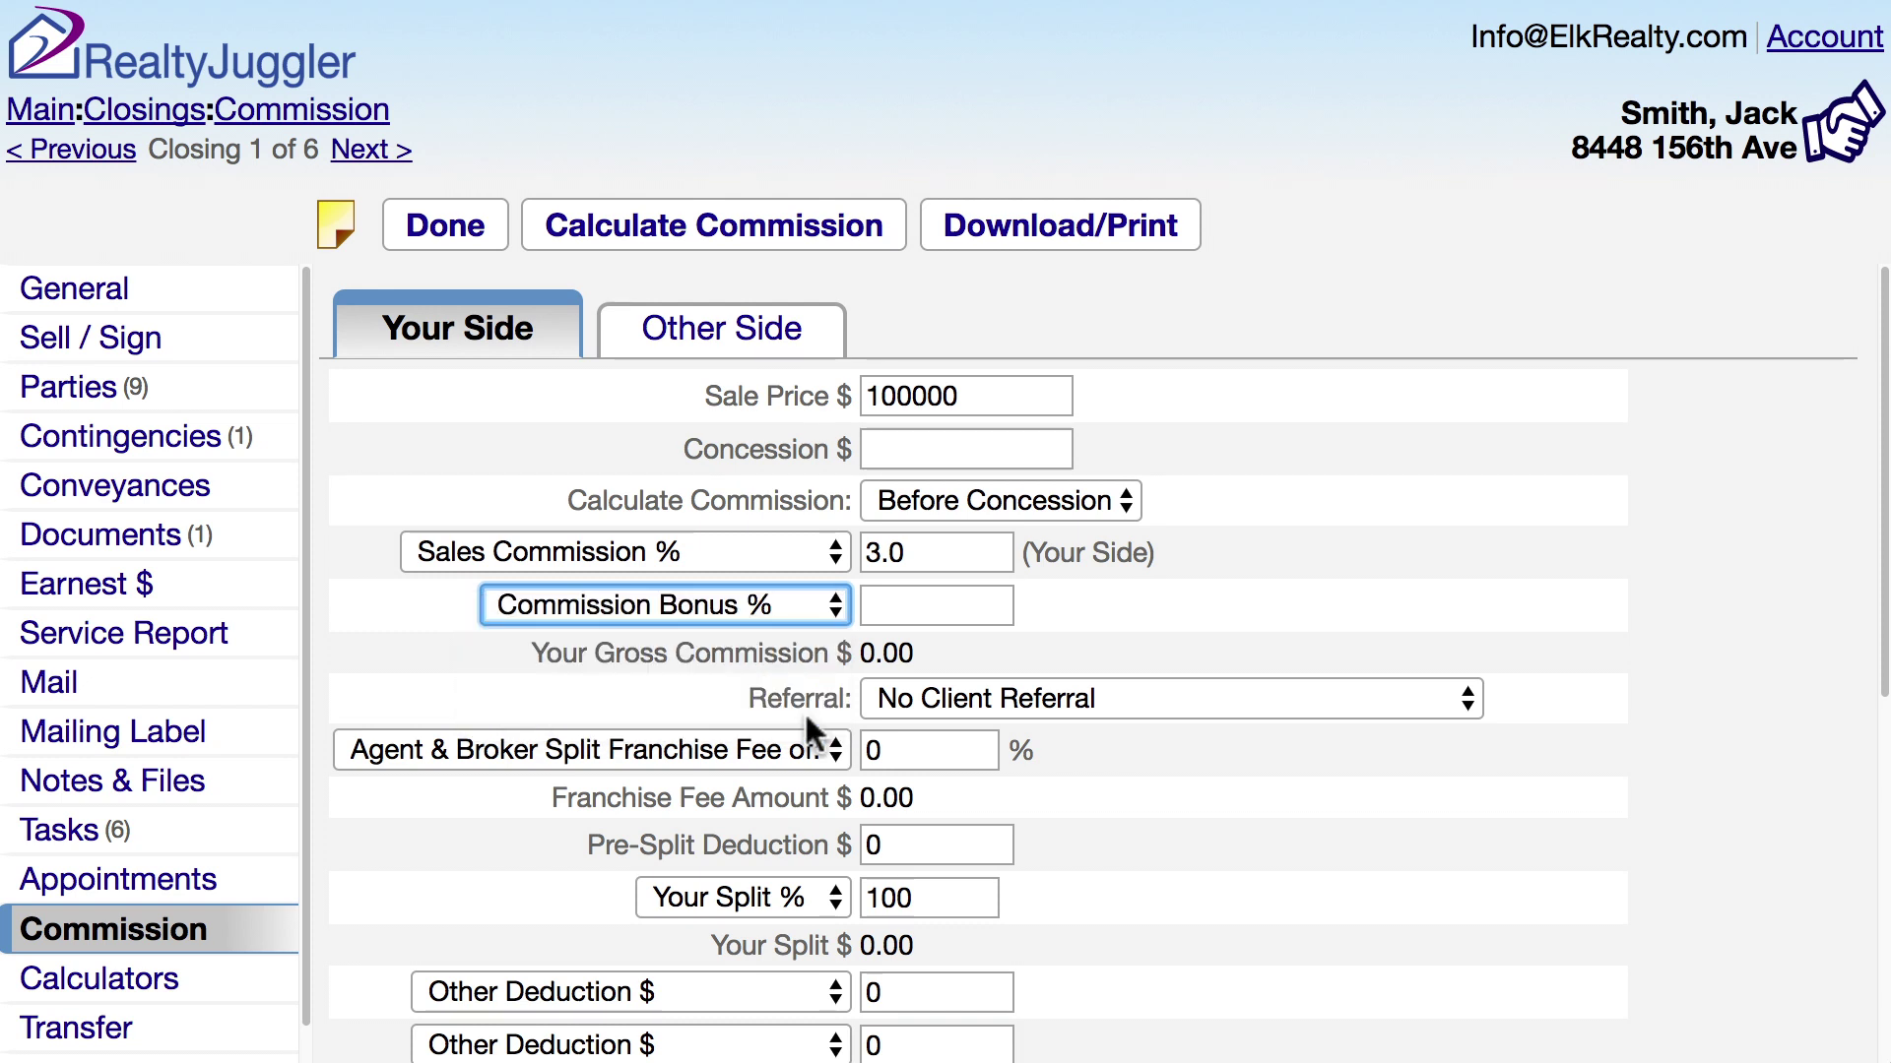
{"action": "left_click", "coordinate": [1361, 712]}
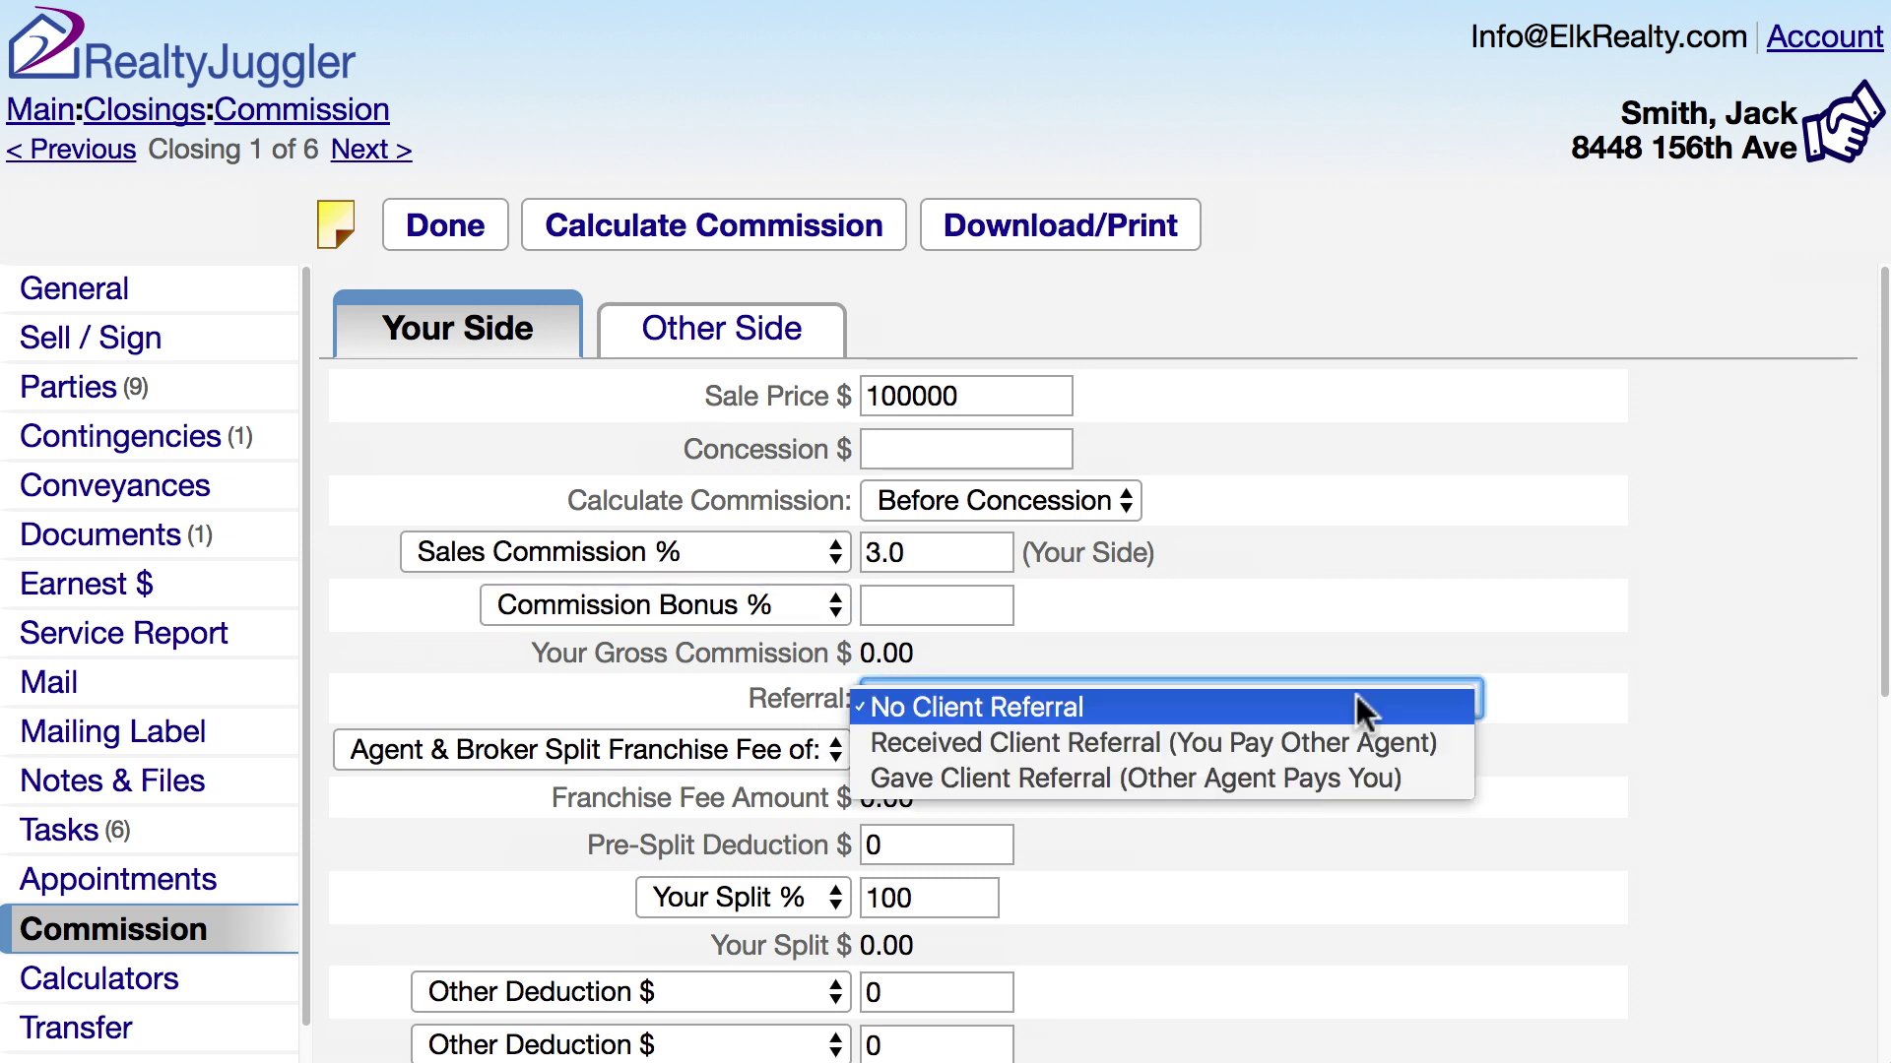
{"action": "left_click", "coordinate": [1374, 749]}
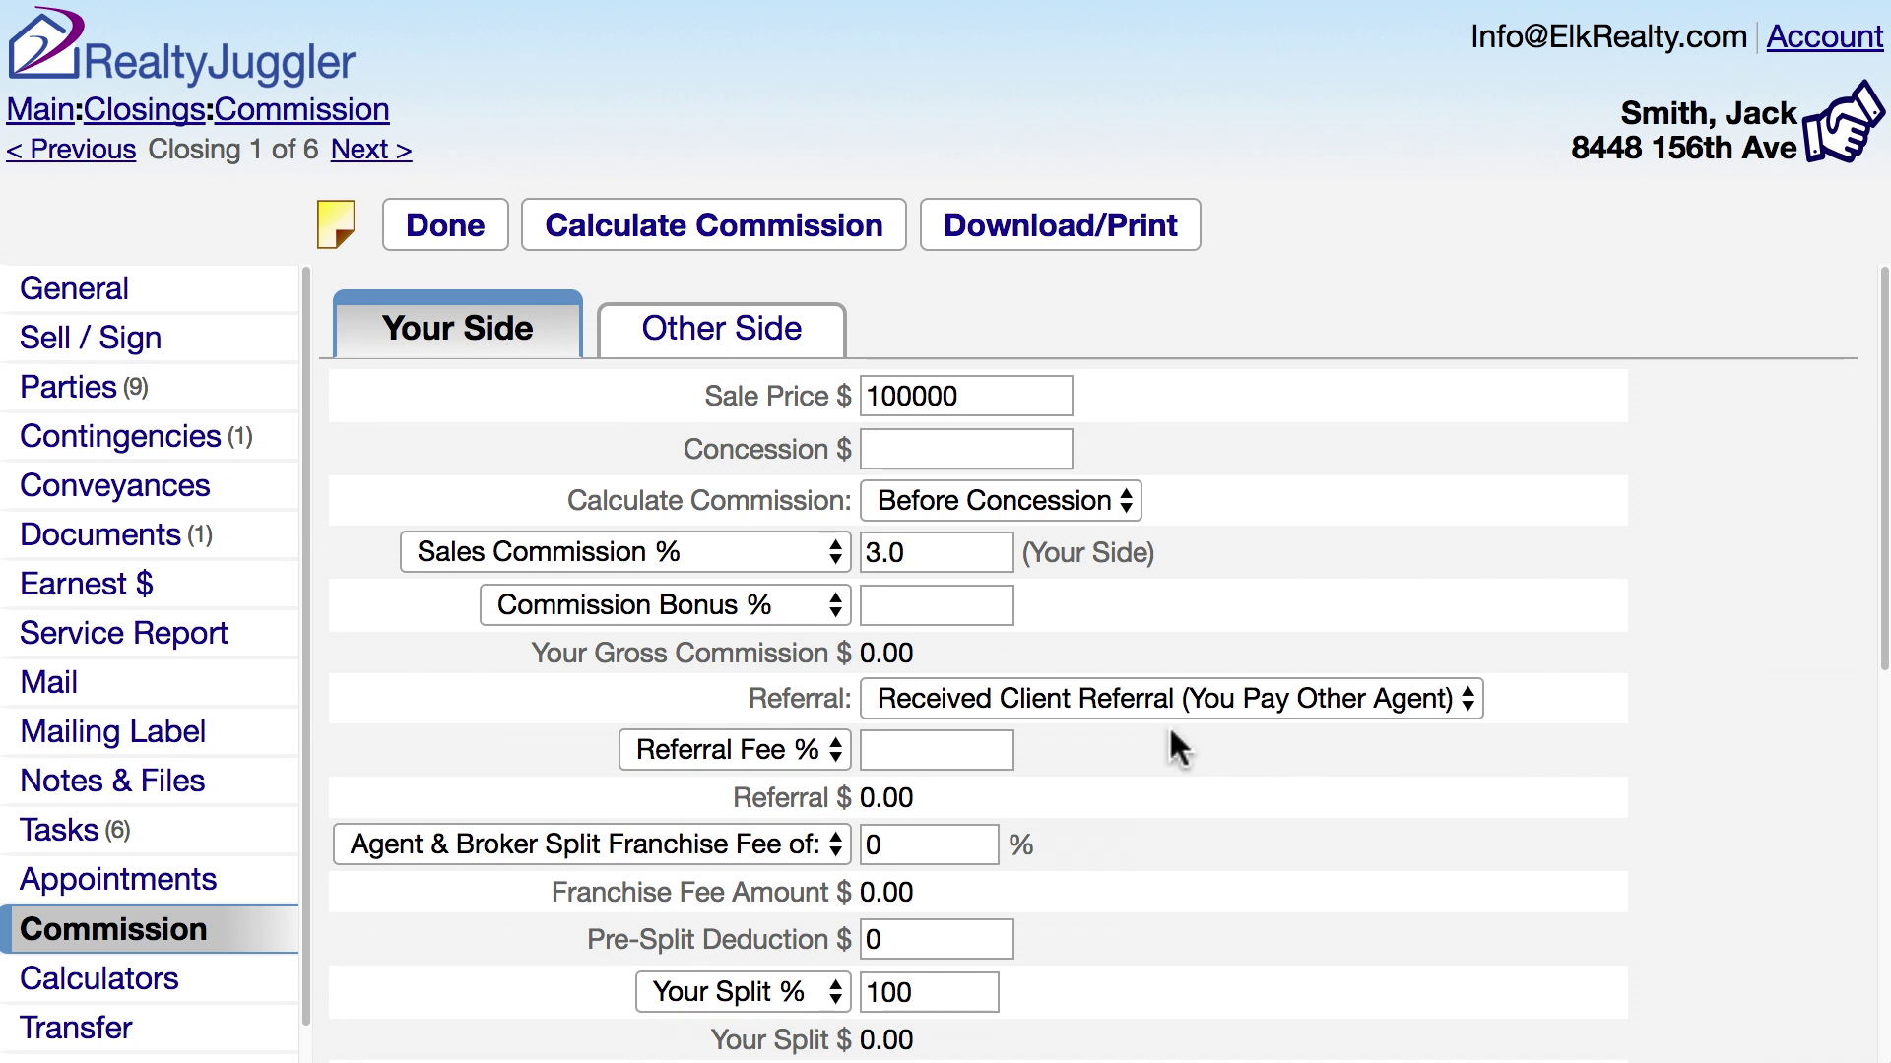
Enter 25 in Referral Fee % and 6 as the agent & broker franchise fee.
{"action": "left_click", "coordinate": [954, 748]}
{"action": "type", "text": "25"}
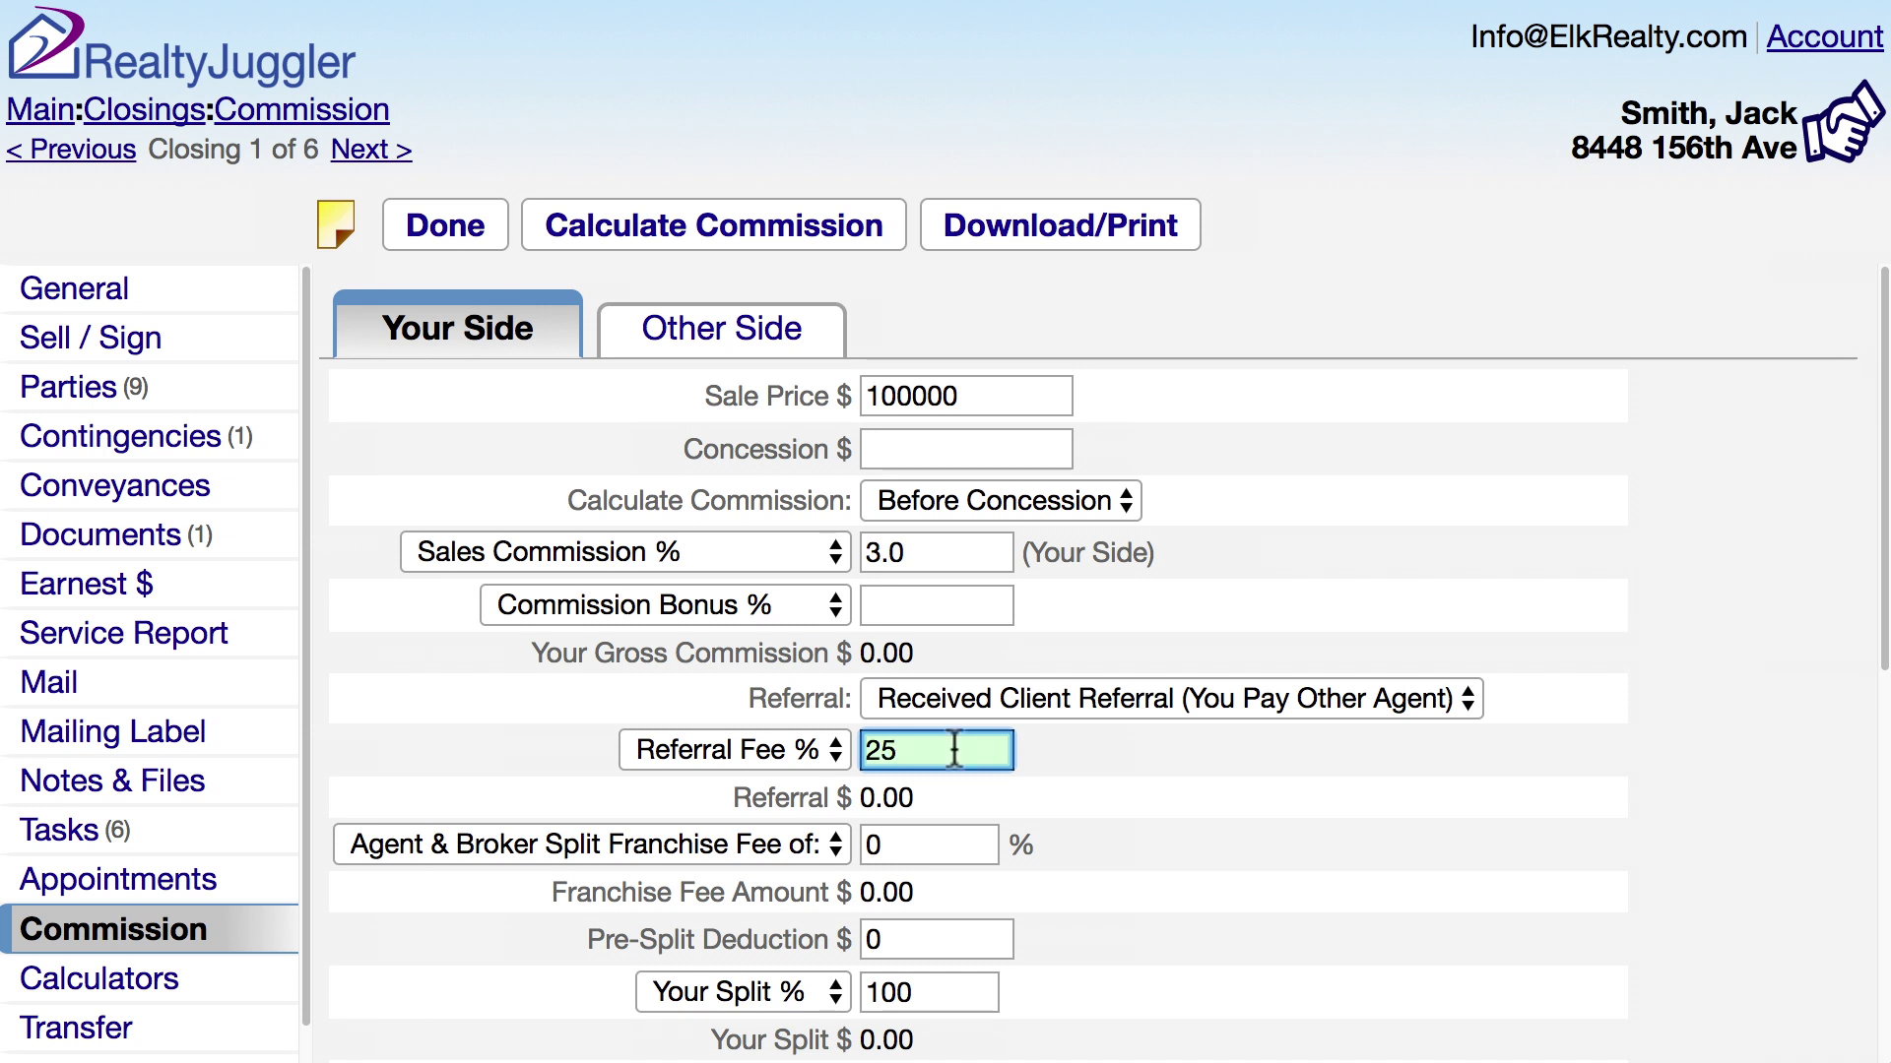
{"action": "left_click", "coordinate": [956, 783]}
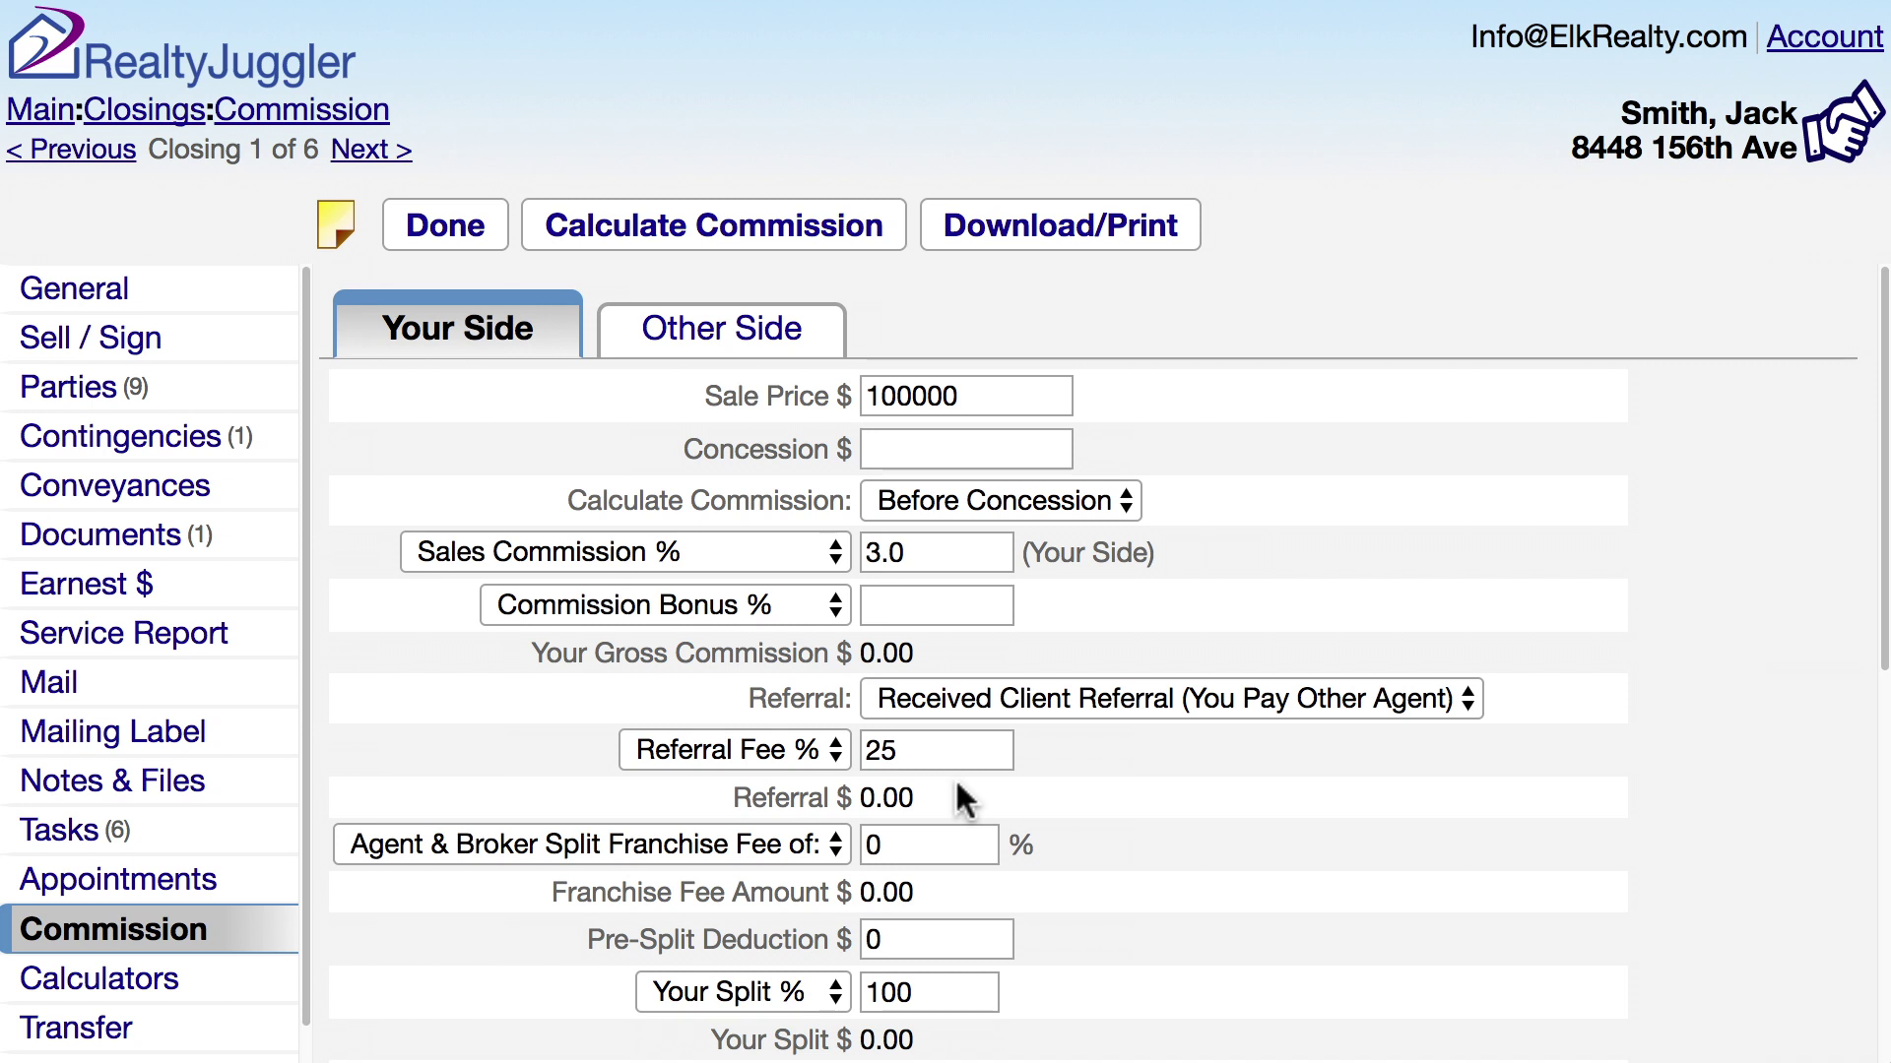
{"action": "double_click", "coordinate": [872, 845]}
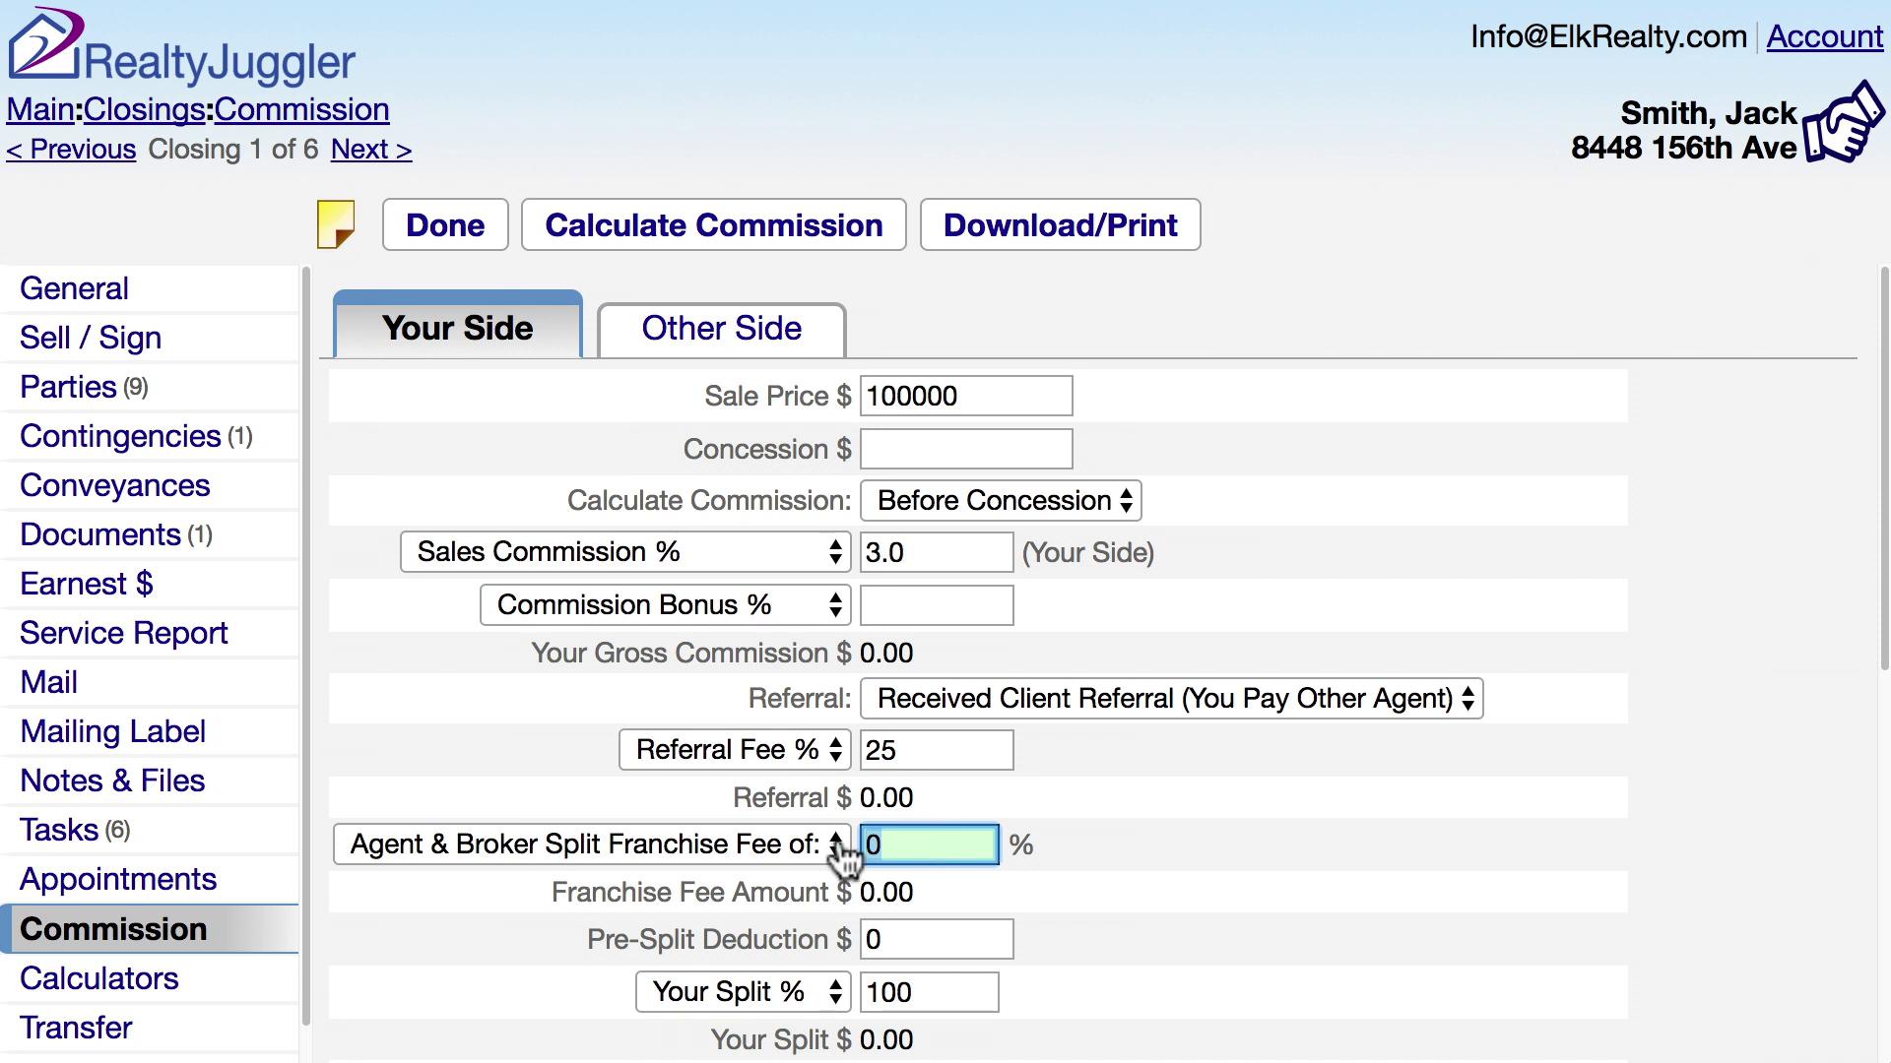
{"action": "type", "text": "6"}
{"action": "left_click", "coordinate": [935, 866]}
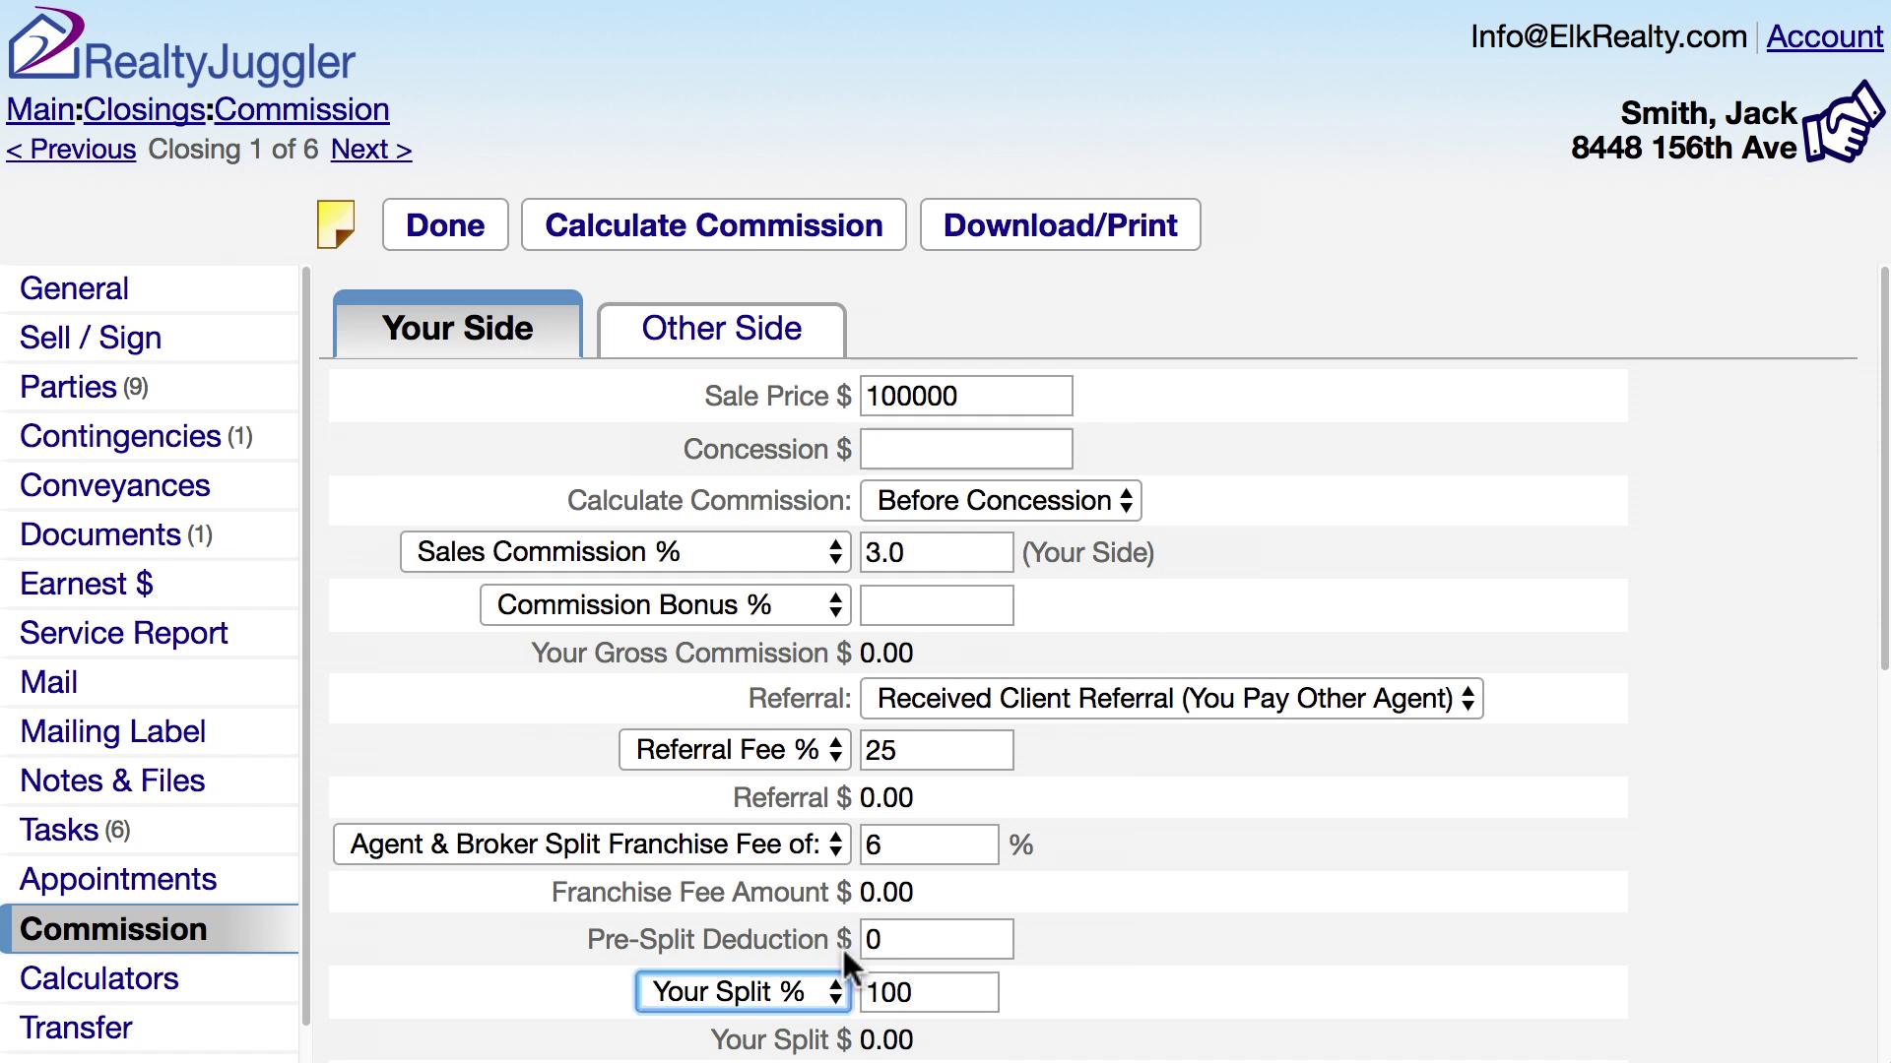
Keep Your Split at 100% and add a $200 Transaction Deduction.
{"action": "scroll", "coordinate": [842, 950], "scroll_direction": "down", "scroll_amount": 6}
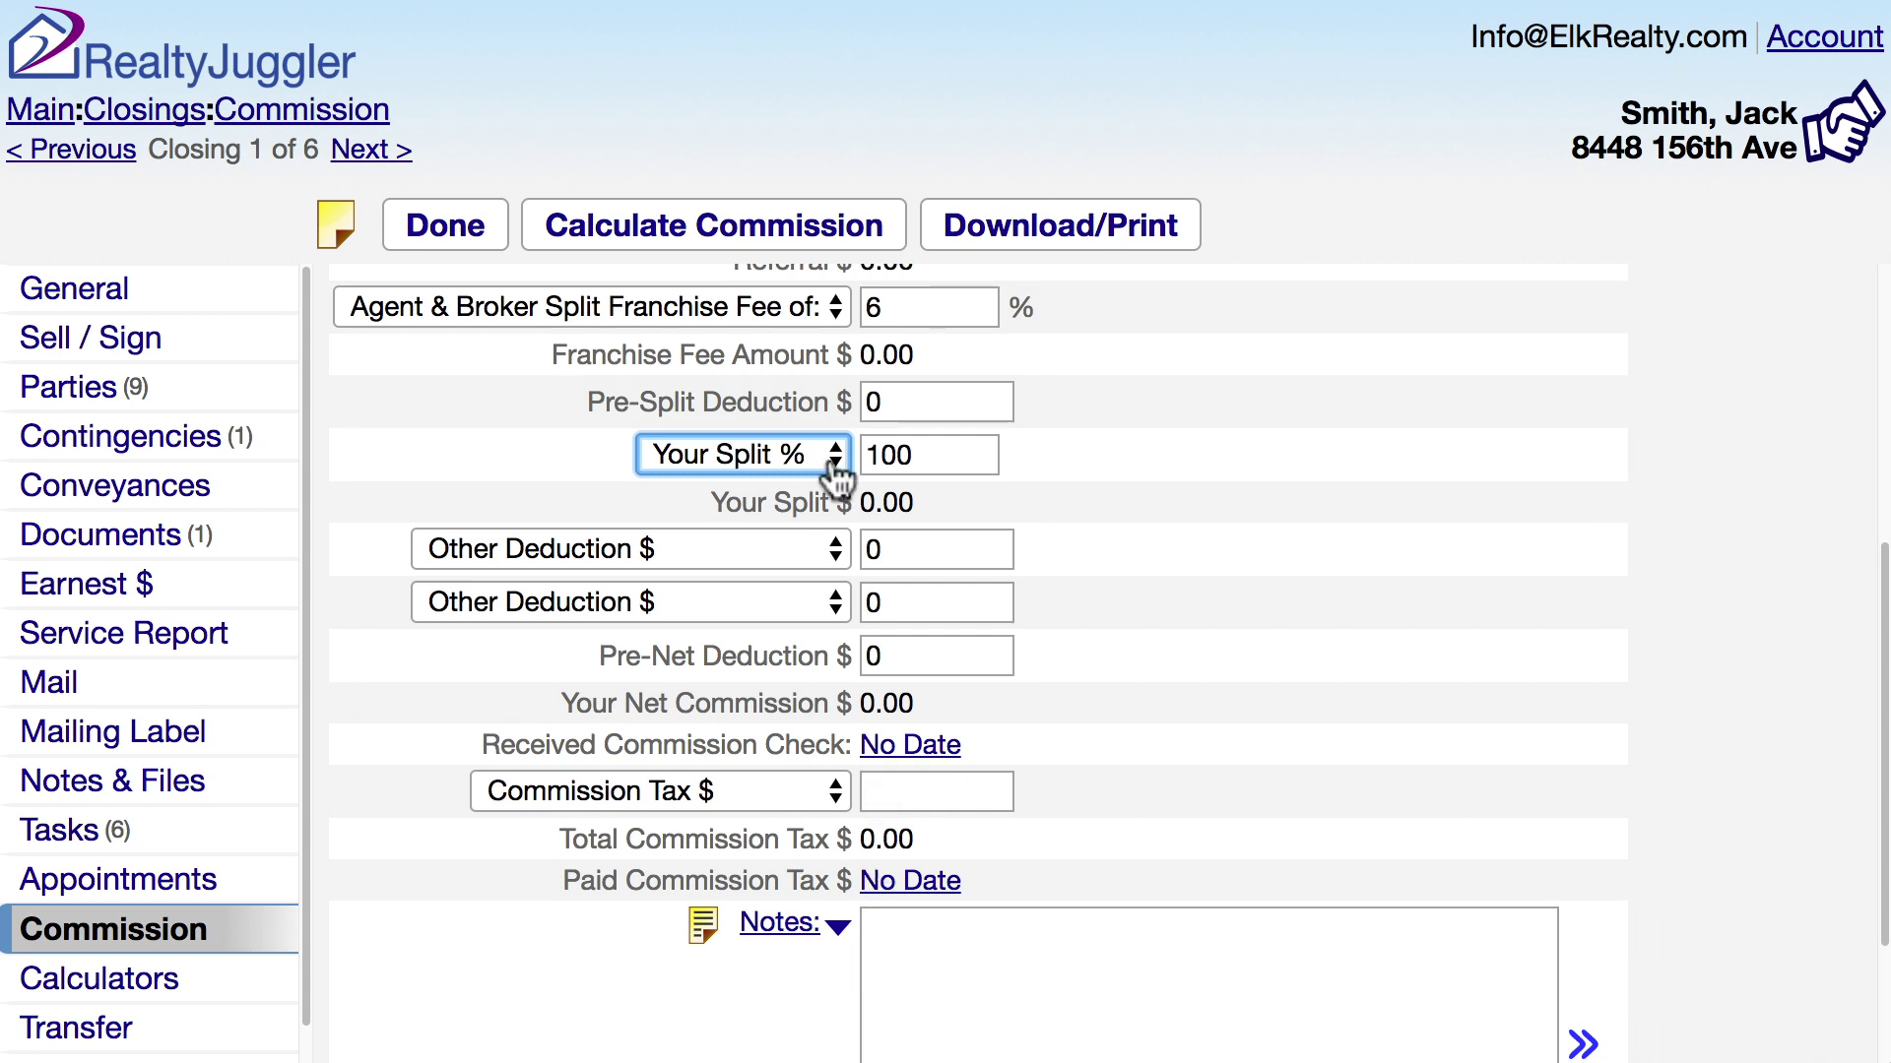
{"action": "left_click", "coordinate": [835, 463]}
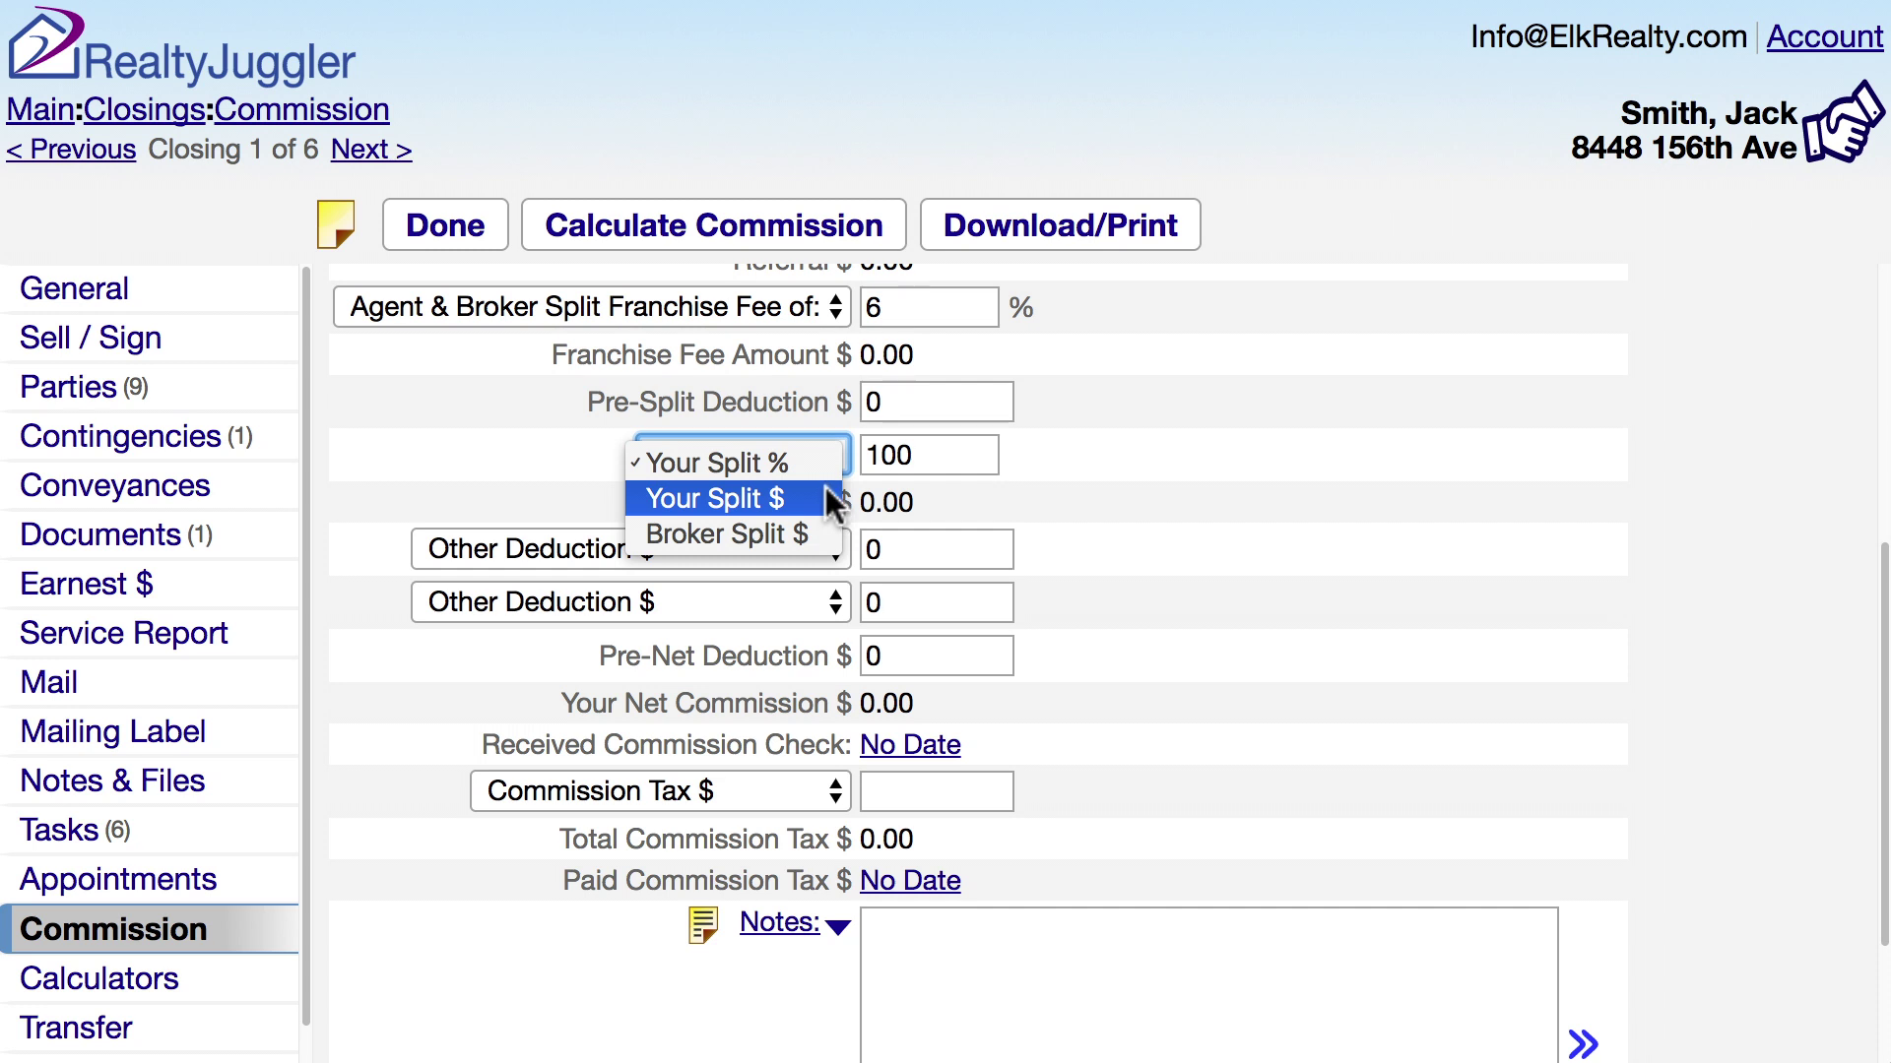
{"action": "left_click", "coordinate": [823, 469]}
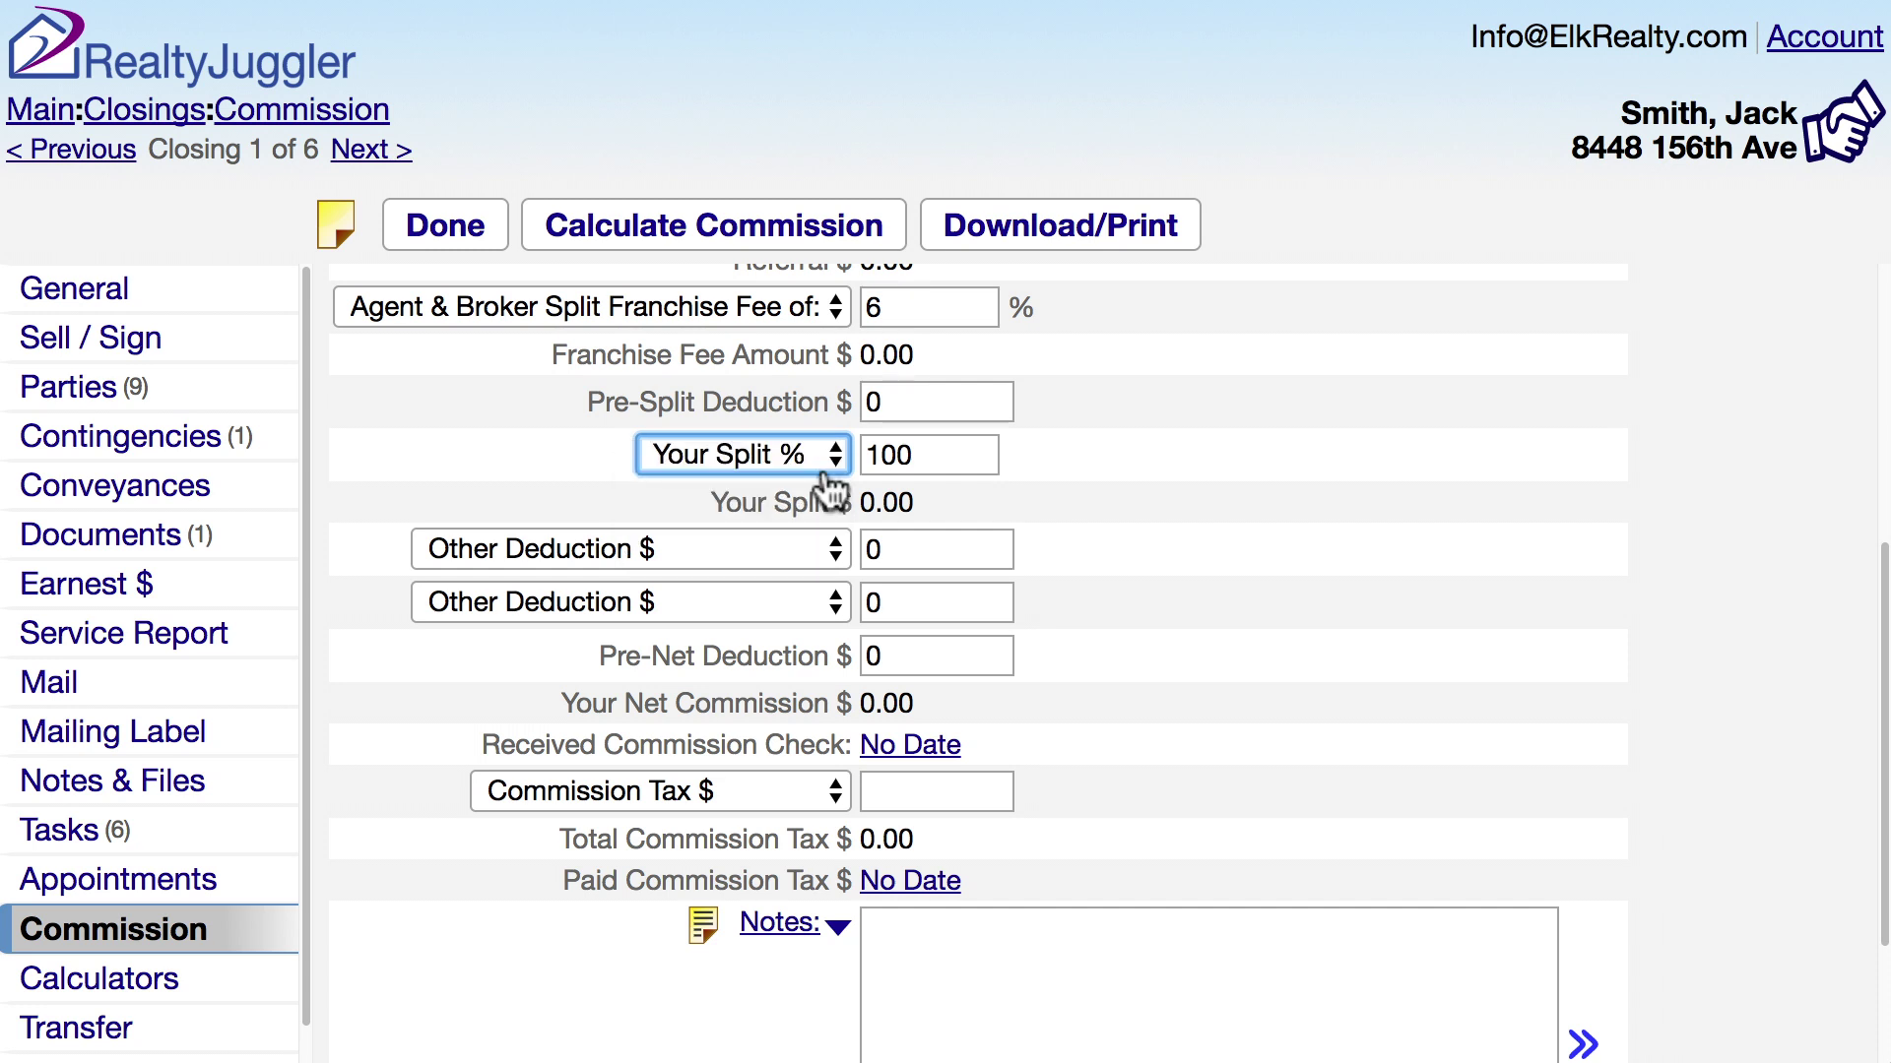
{"action": "left_click", "coordinate": [828, 544]}
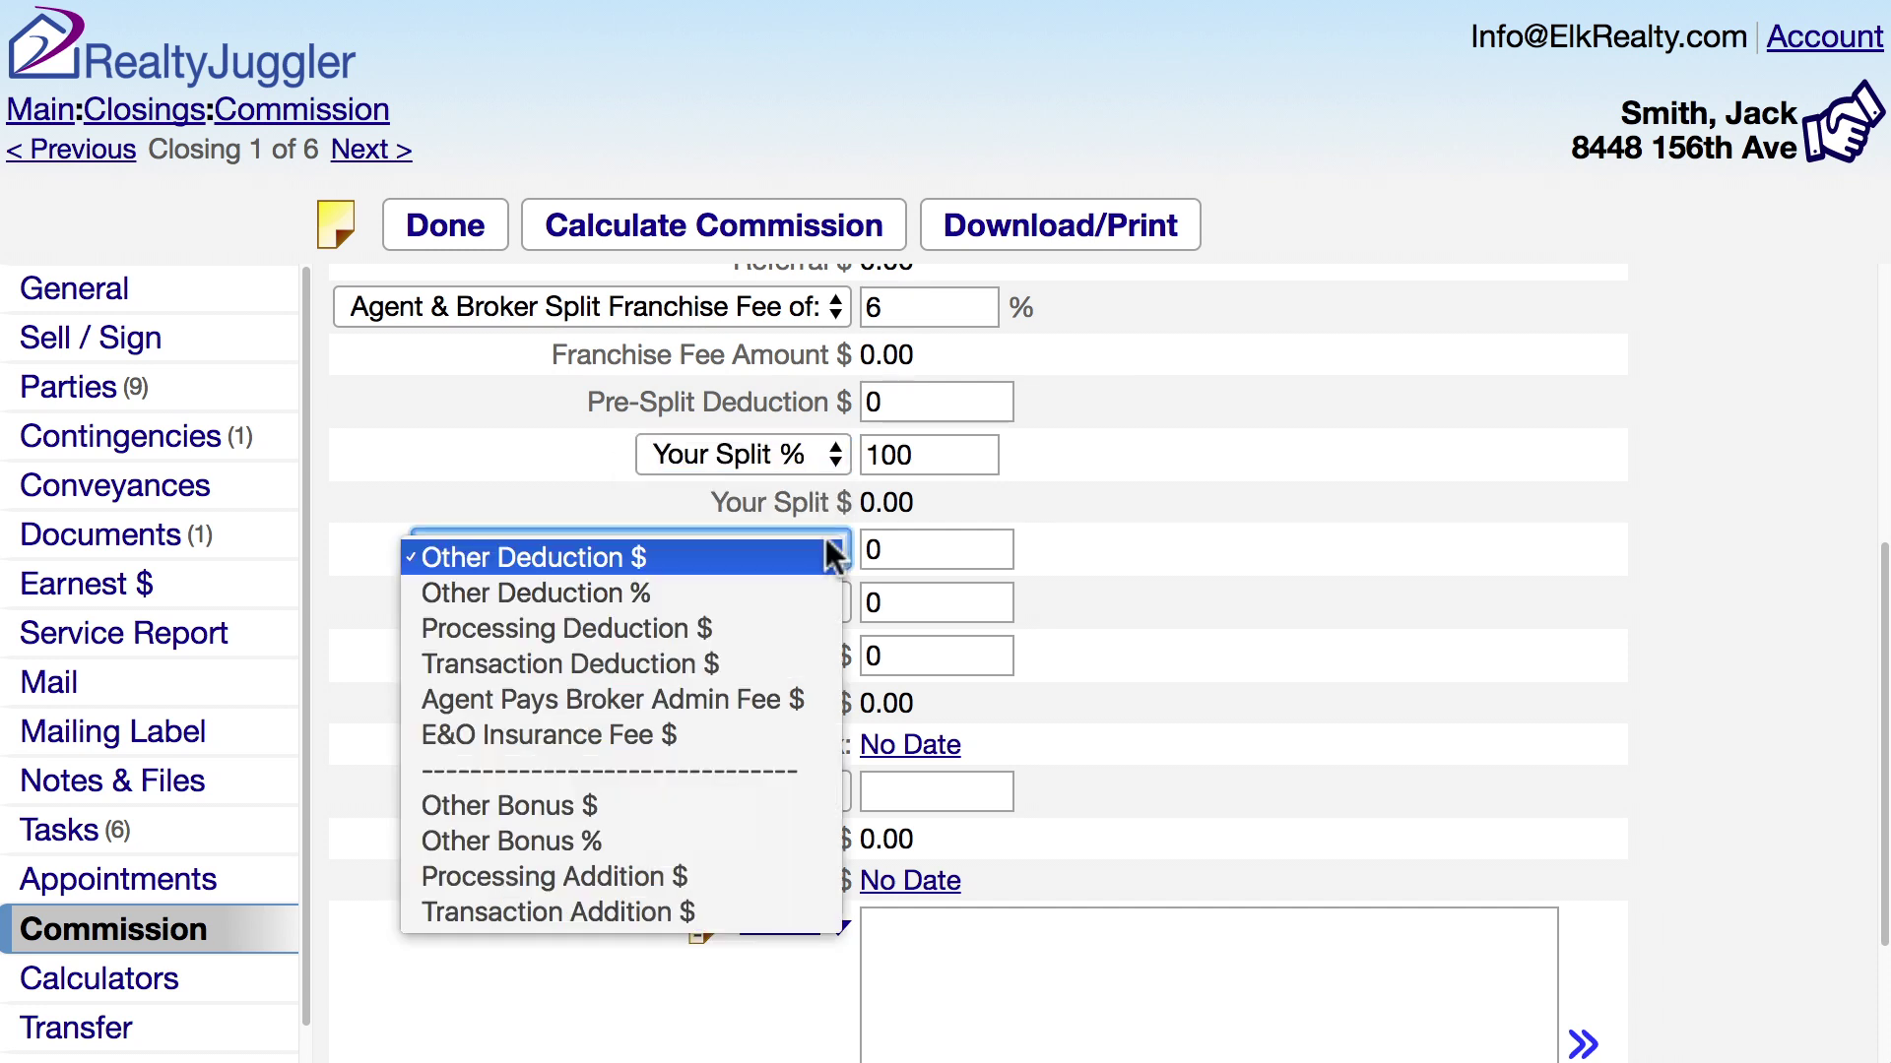
{"action": "left_click", "coordinate": [801, 662]}
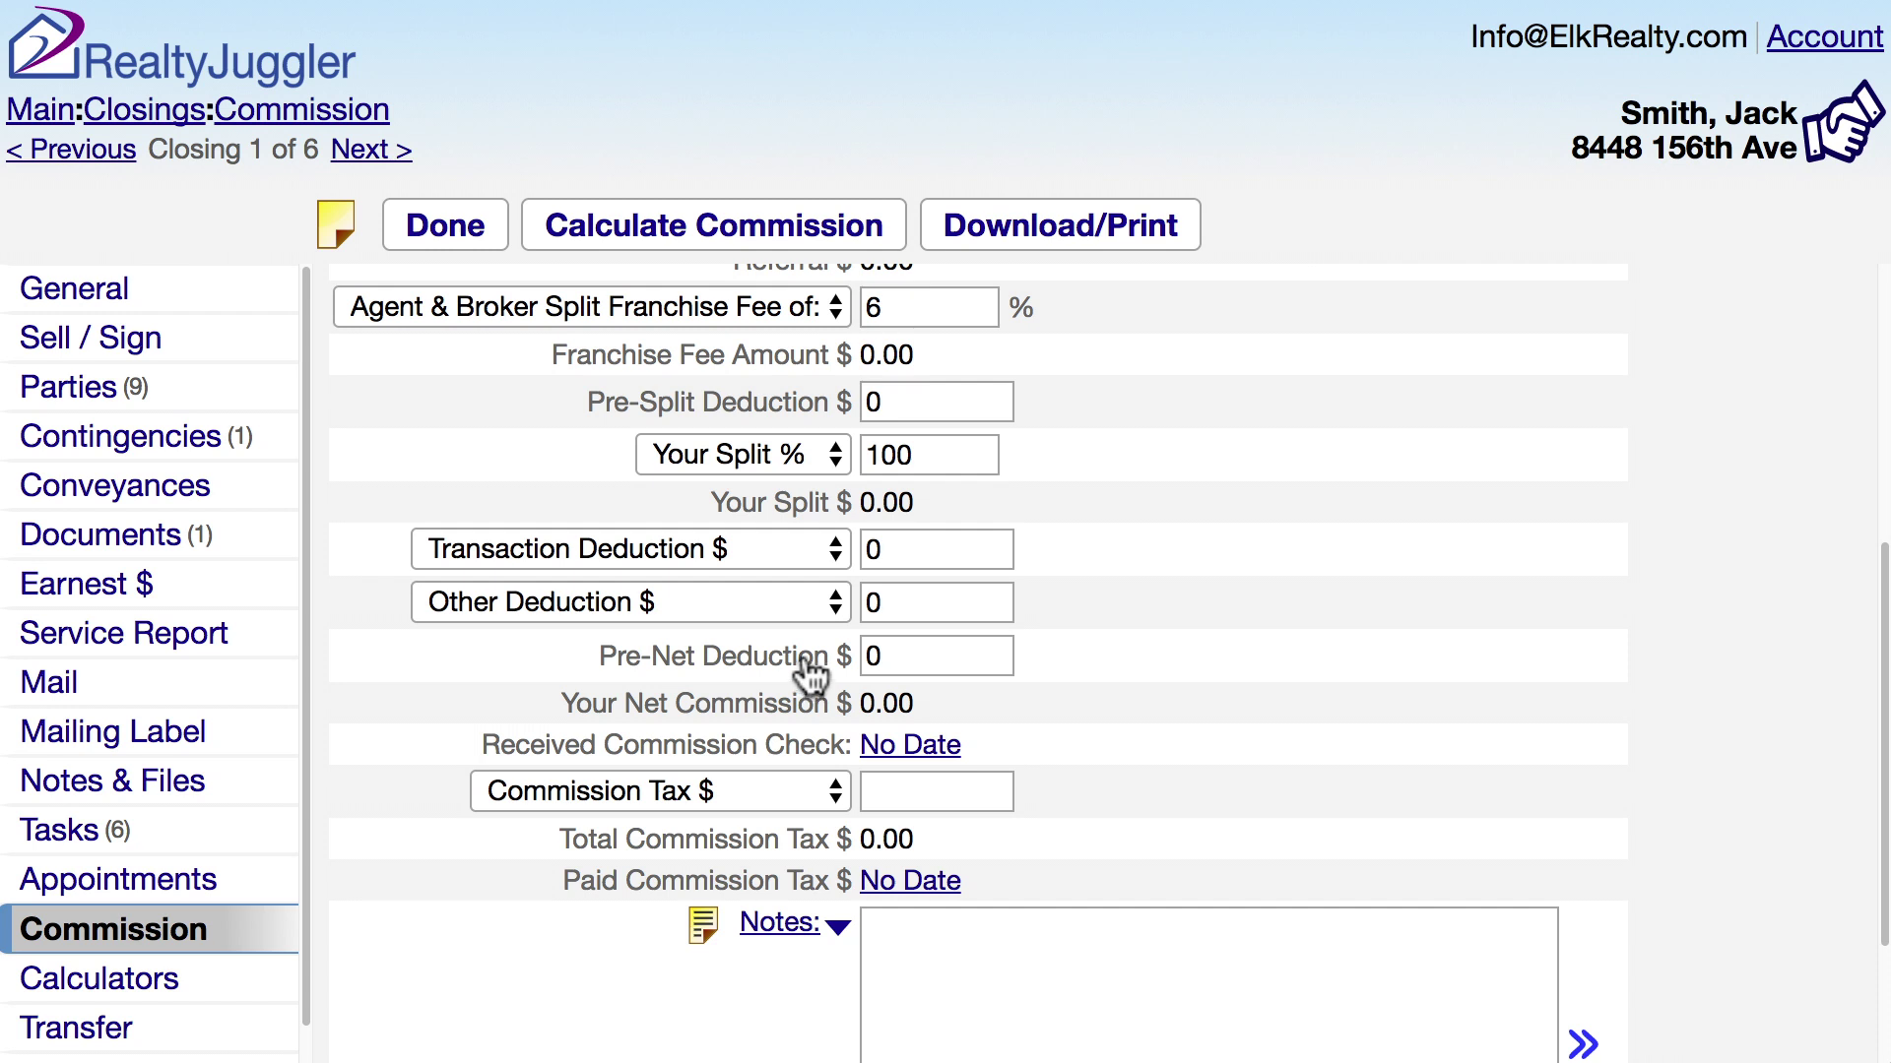
{"action": "left_click", "coordinate": [867, 552]}
{"action": "type", "text": "200"}
{"action": "left_click", "coordinate": [1046, 595]}
Add a second deduction: Agent Pays Broker Admin Fee of $200.
{"action": "left_click", "coordinate": [832, 602]}
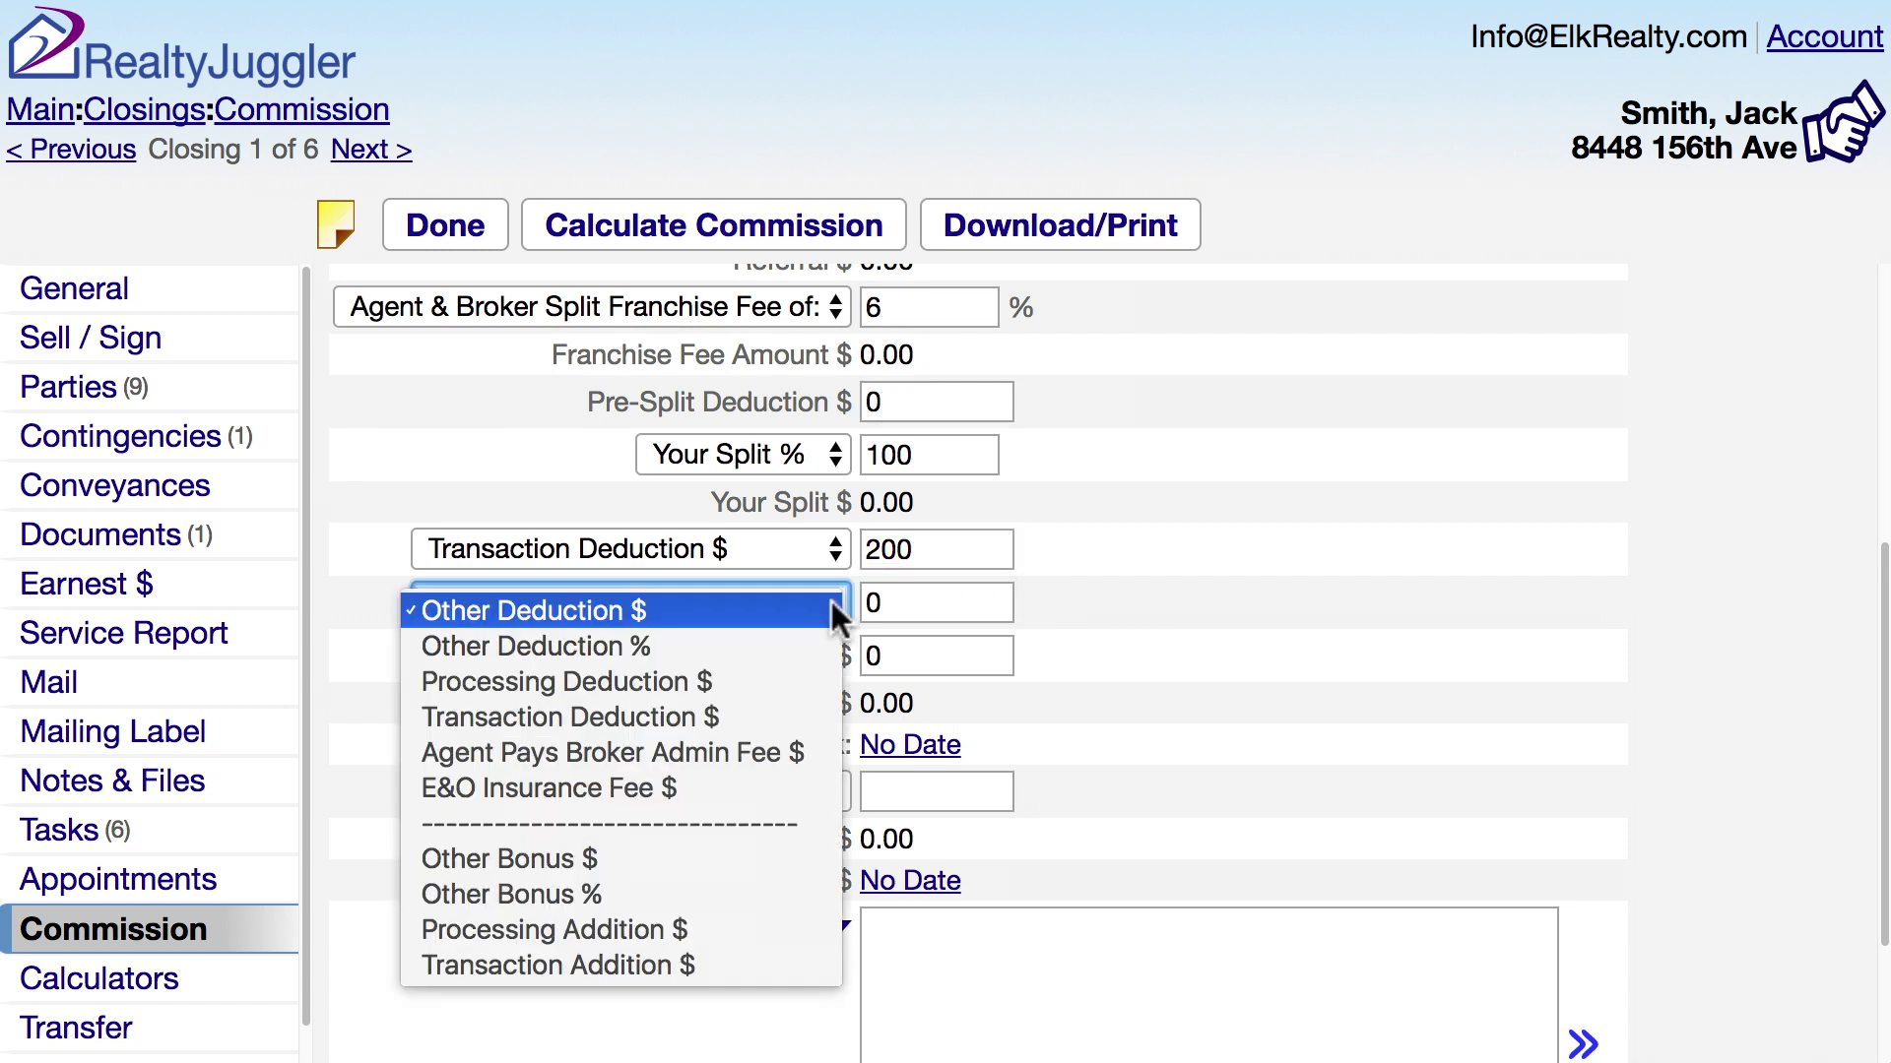
{"action": "left_click", "coordinate": [821, 748]}
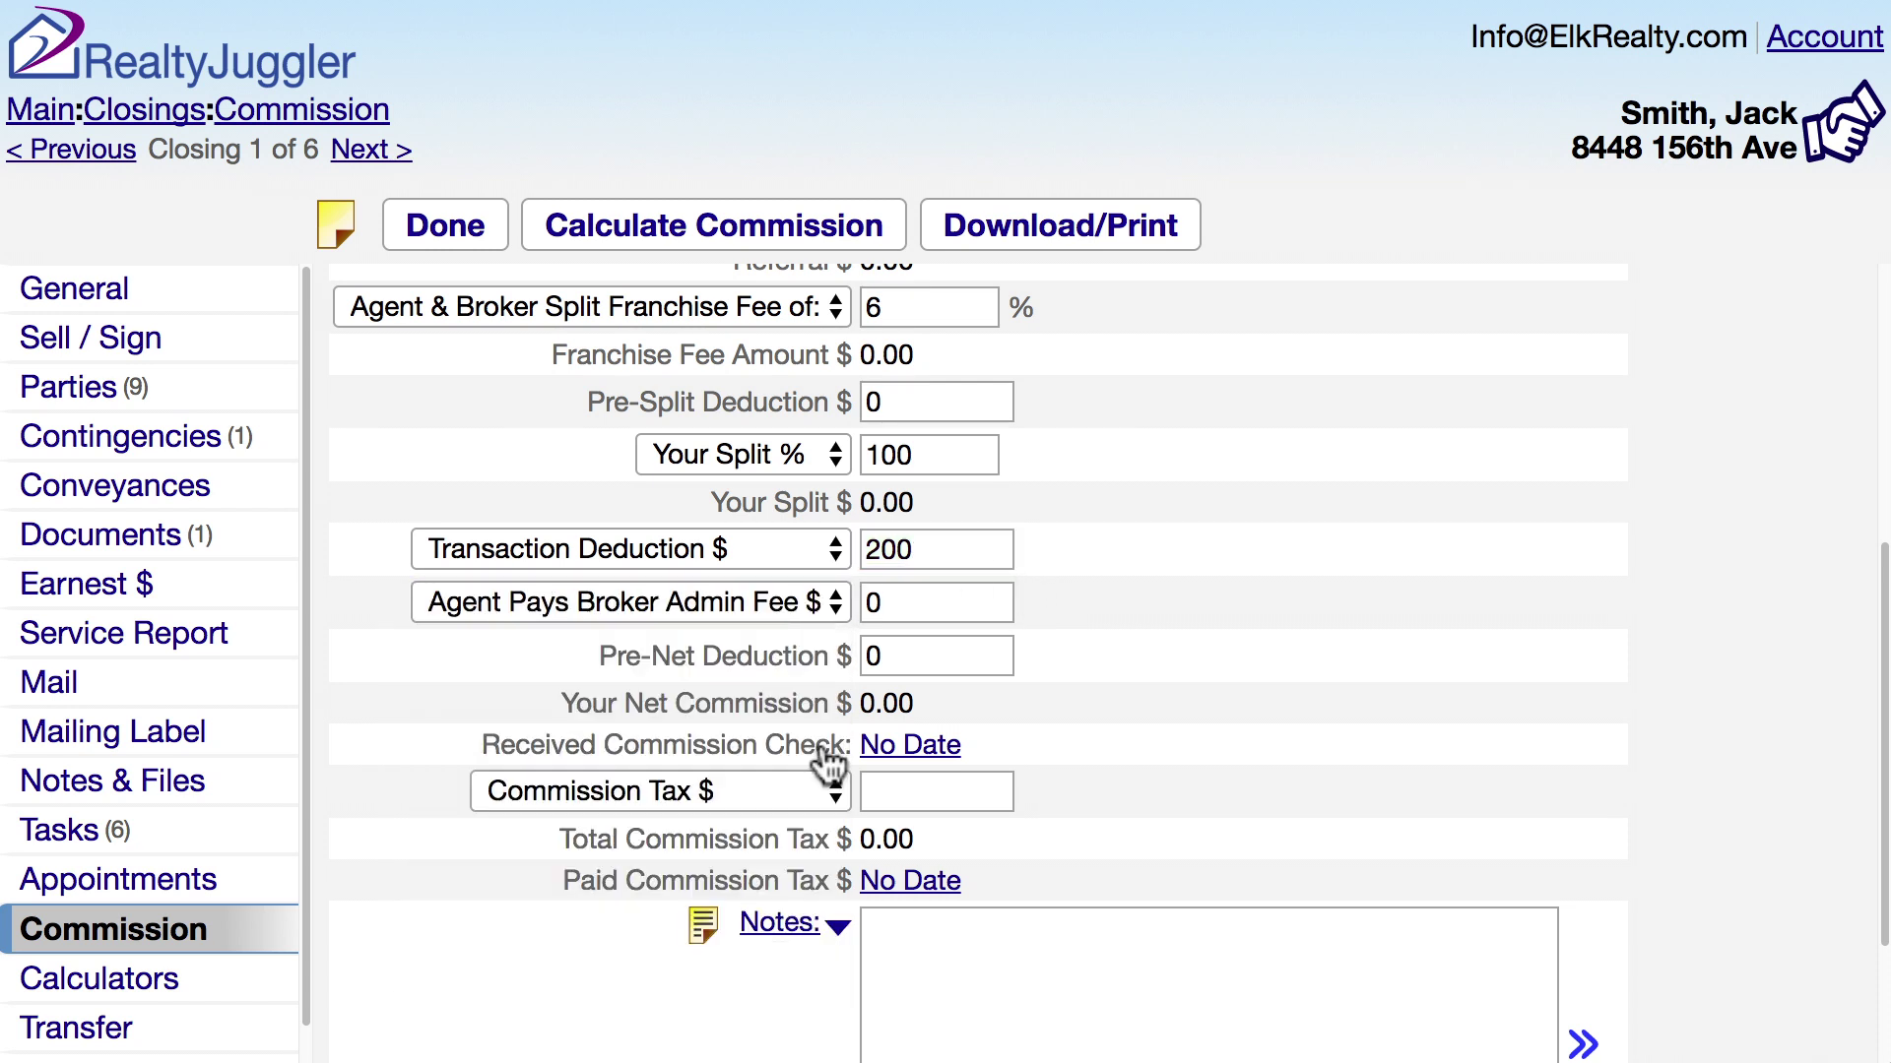
{"action": "left_click", "coordinate": [896, 605]}
{"action": "type", "text": "200"}
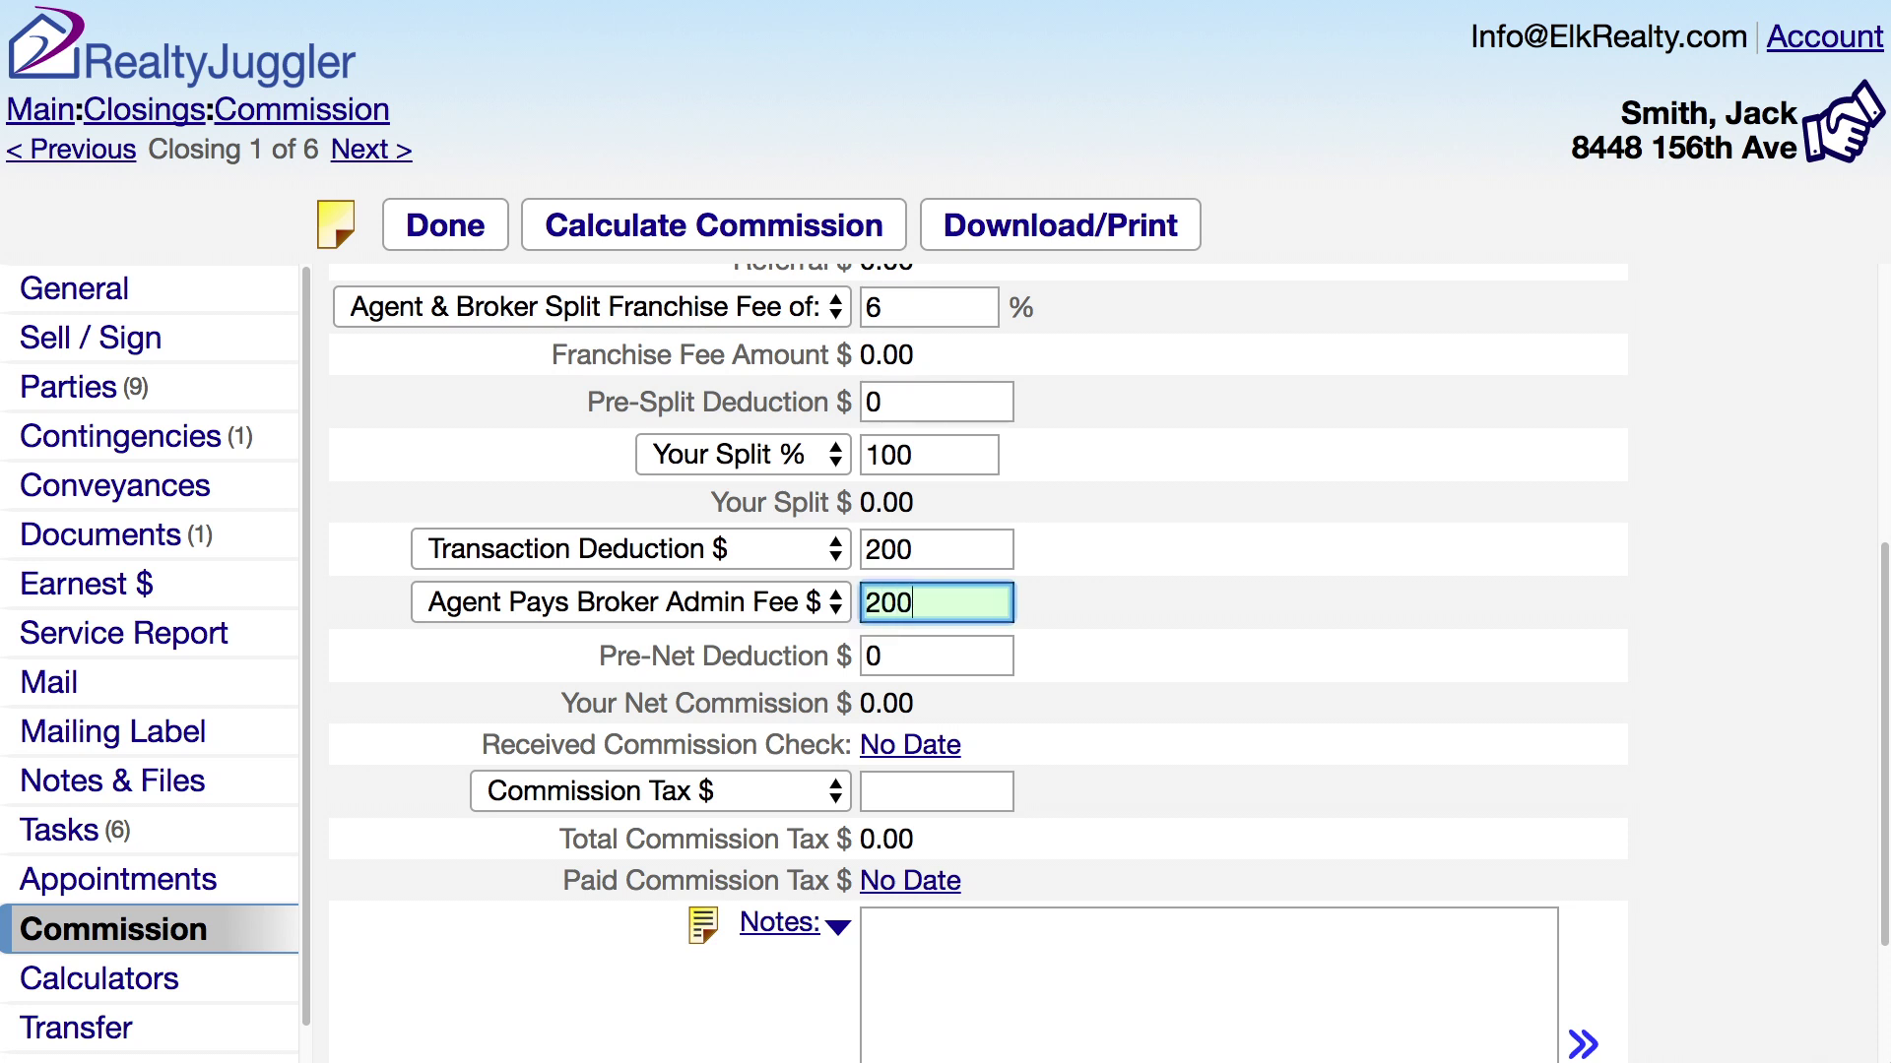
{"action": "left_click", "coordinate": [845, 652]}
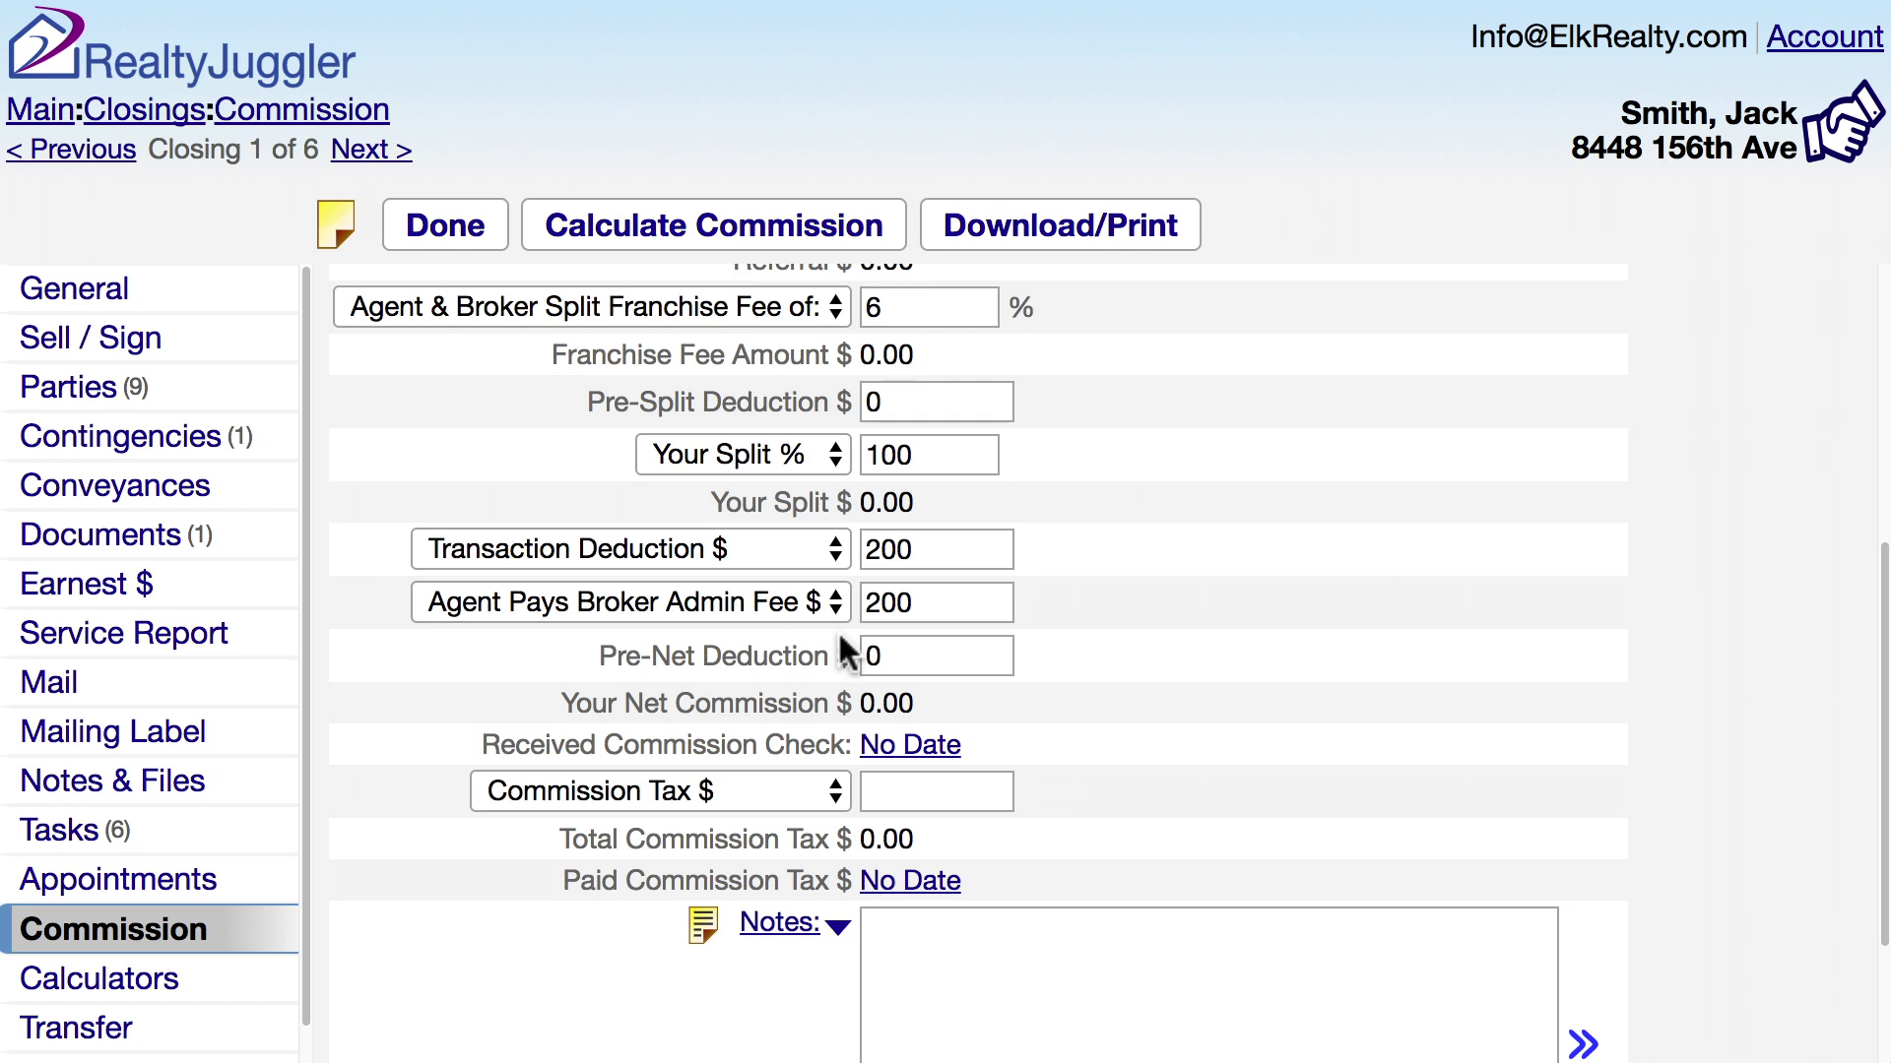
Calculate the commission and review Referral $750, franchise fee $135, split $2,115, net $1,715.
{"action": "left_click", "coordinate": [822, 258]}
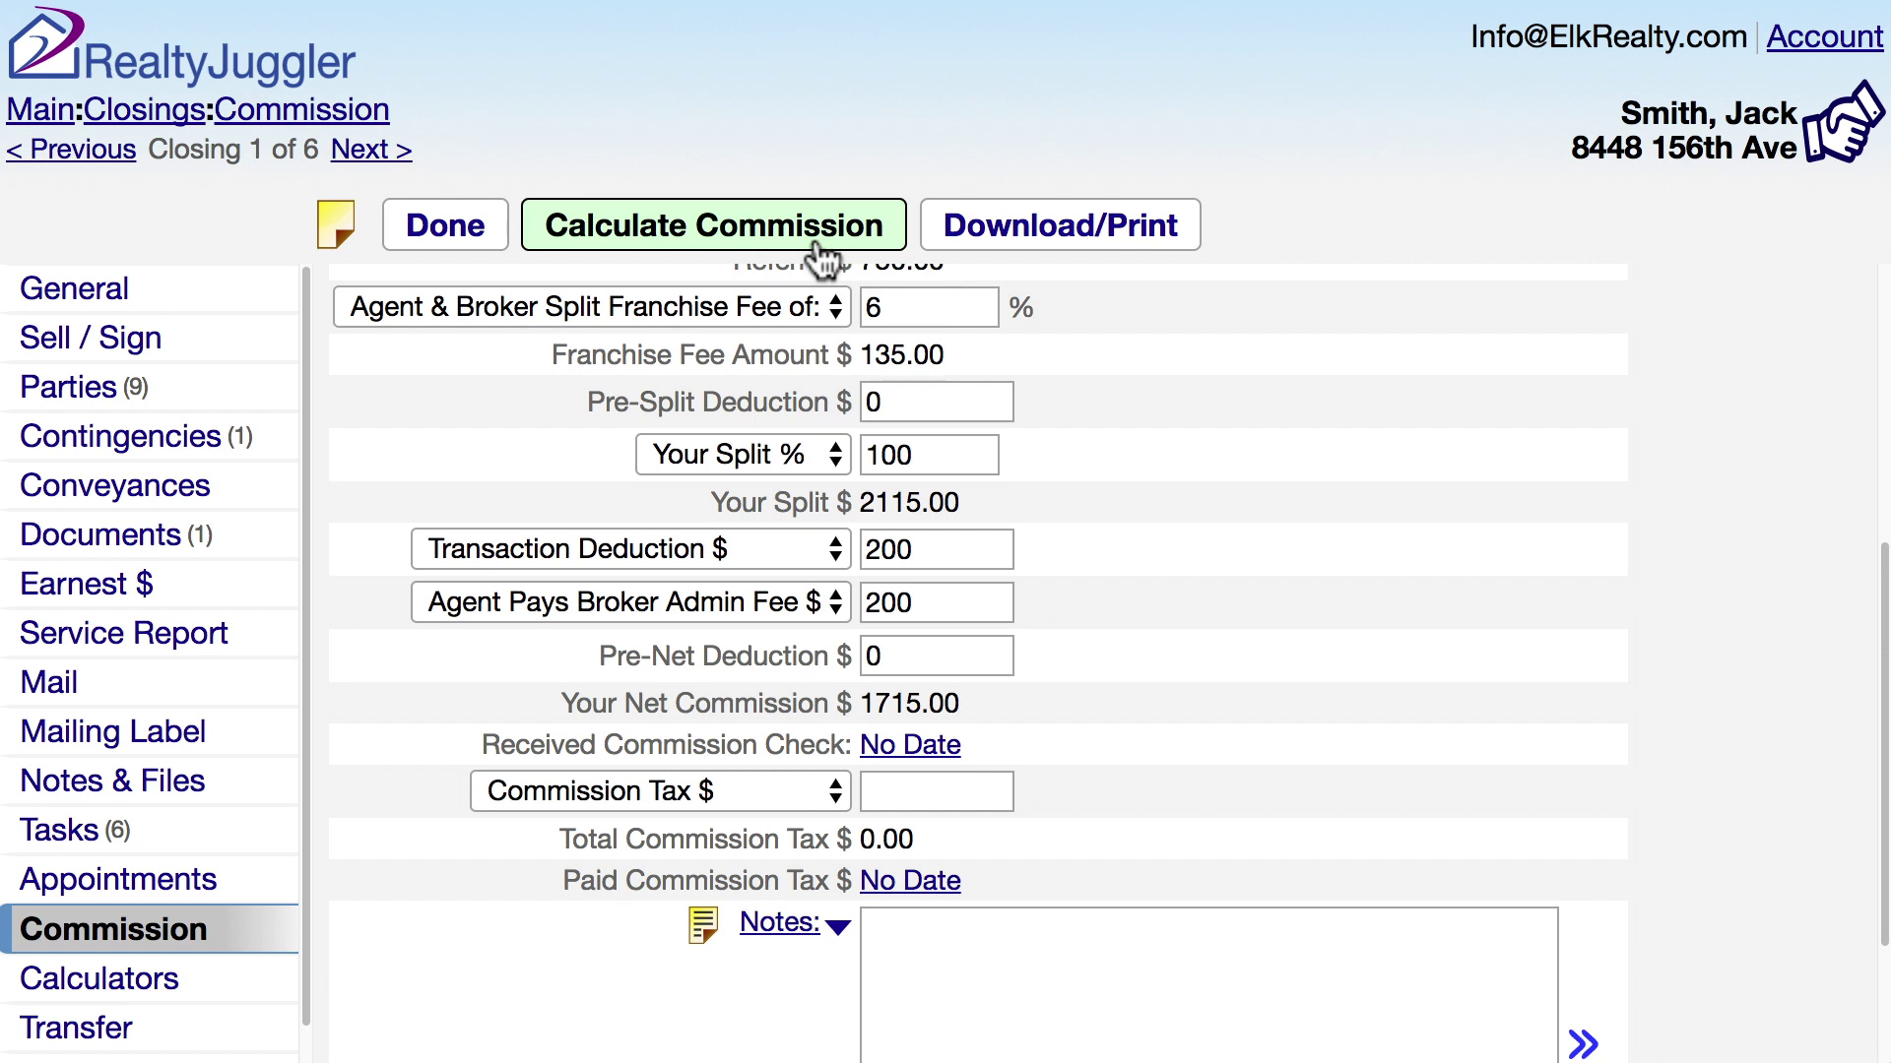
{"action": "scroll", "coordinate": [1156, 384], "scroll_direction": "up", "scroll_amount": 5}
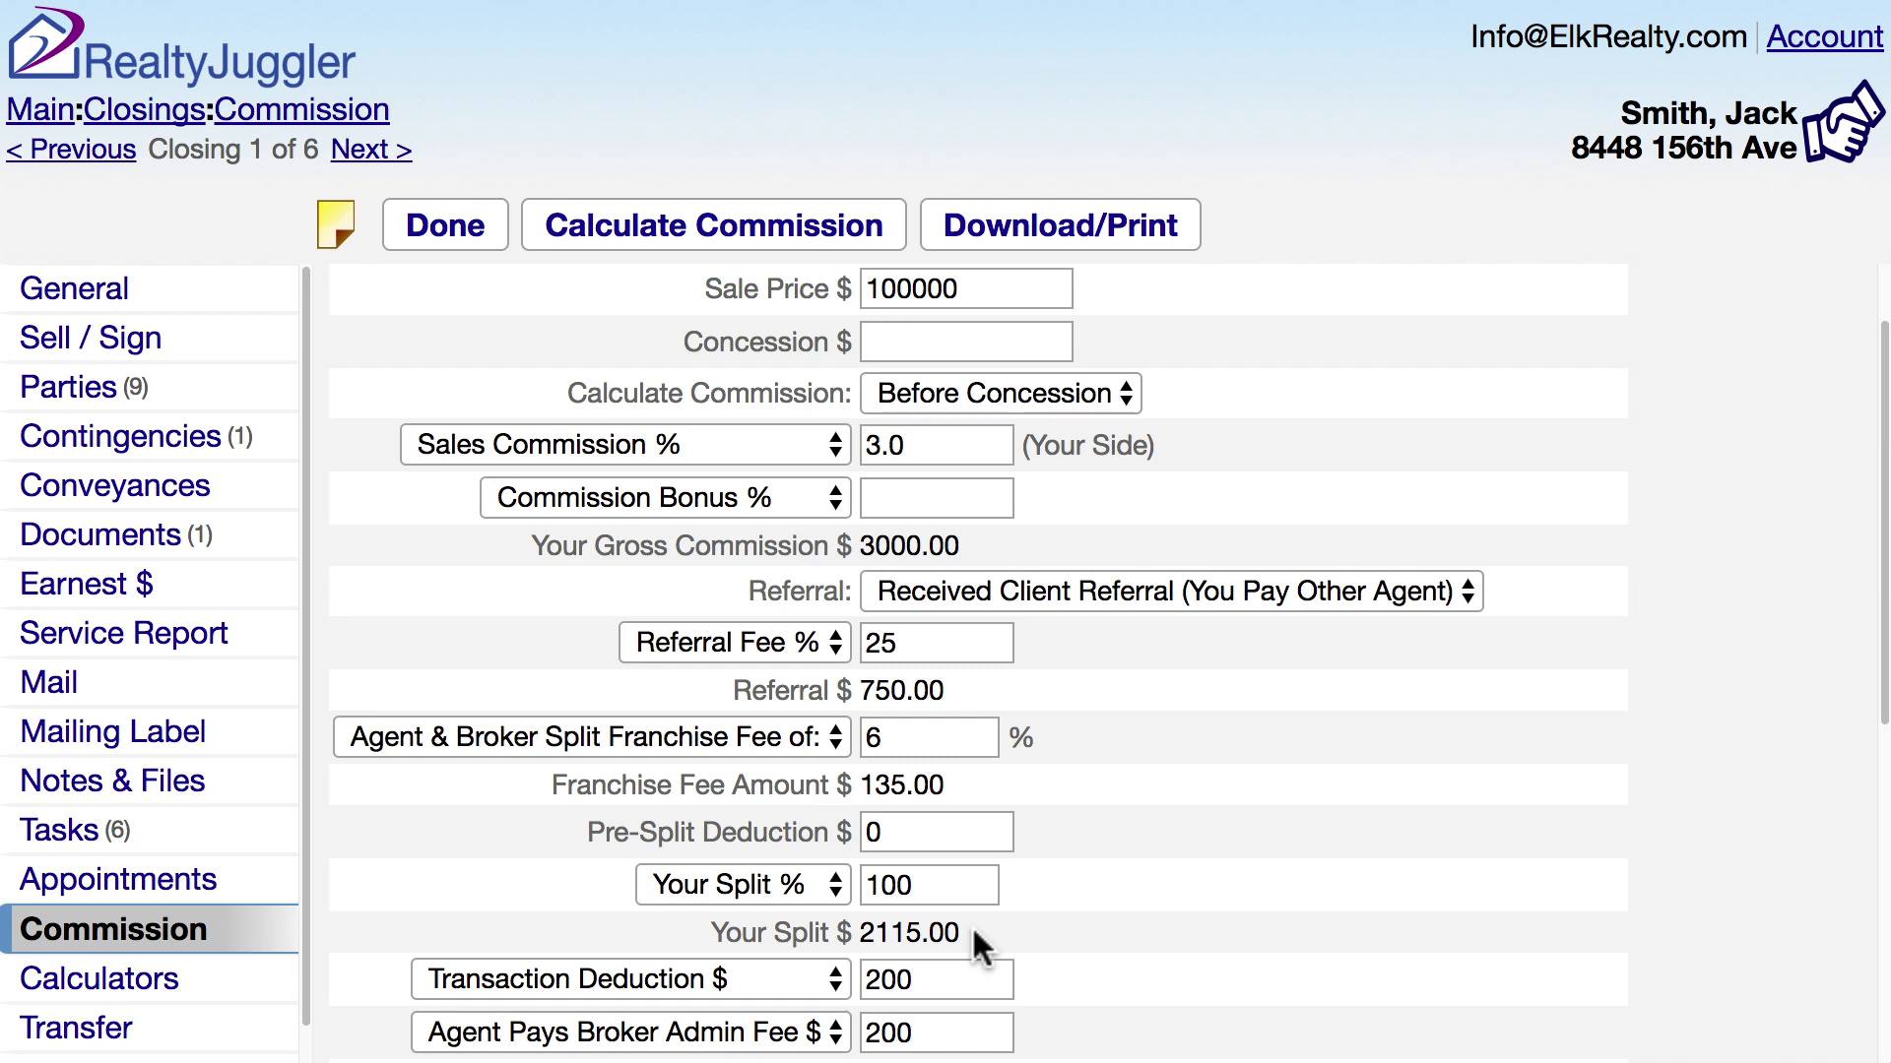
{"action": "scroll", "coordinate": [973, 933], "scroll_direction": "down", "scroll_amount": 5}
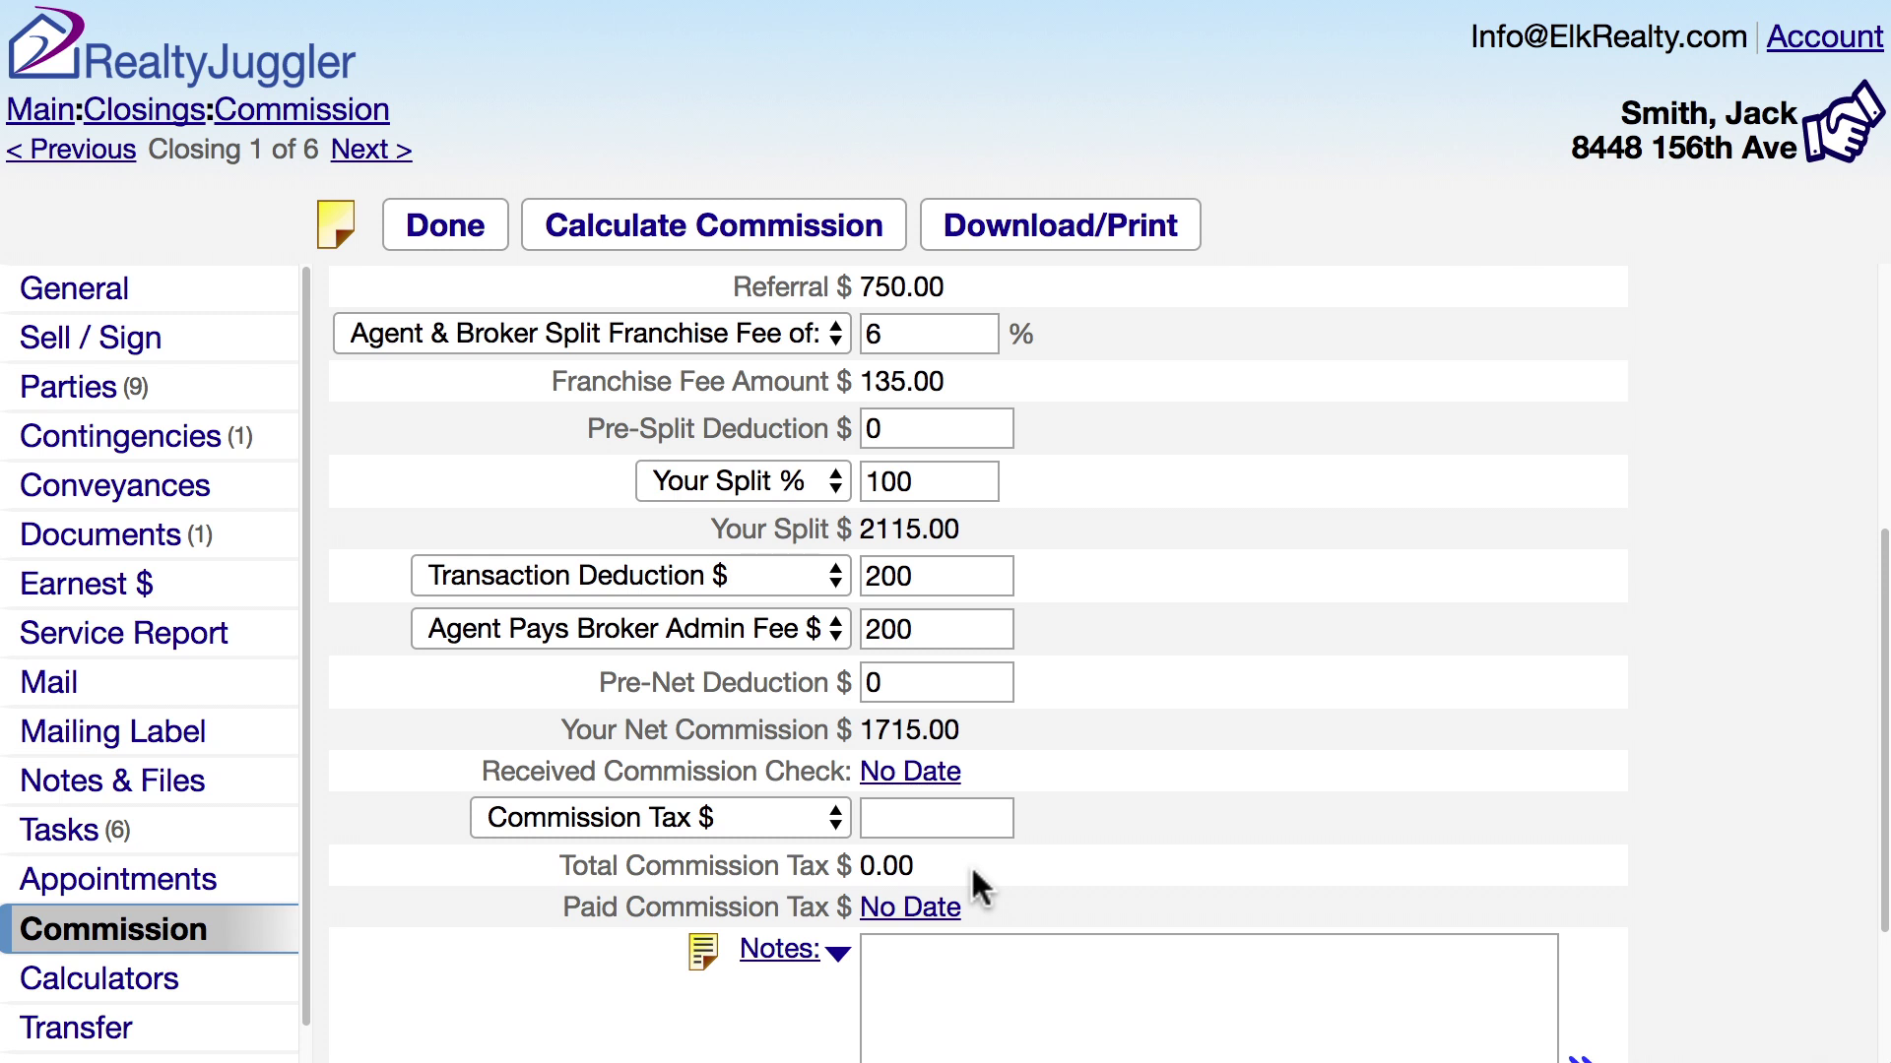
Set the Received Commission Check date to today using the date picker.
{"action": "left_click", "coordinate": [955, 783]}
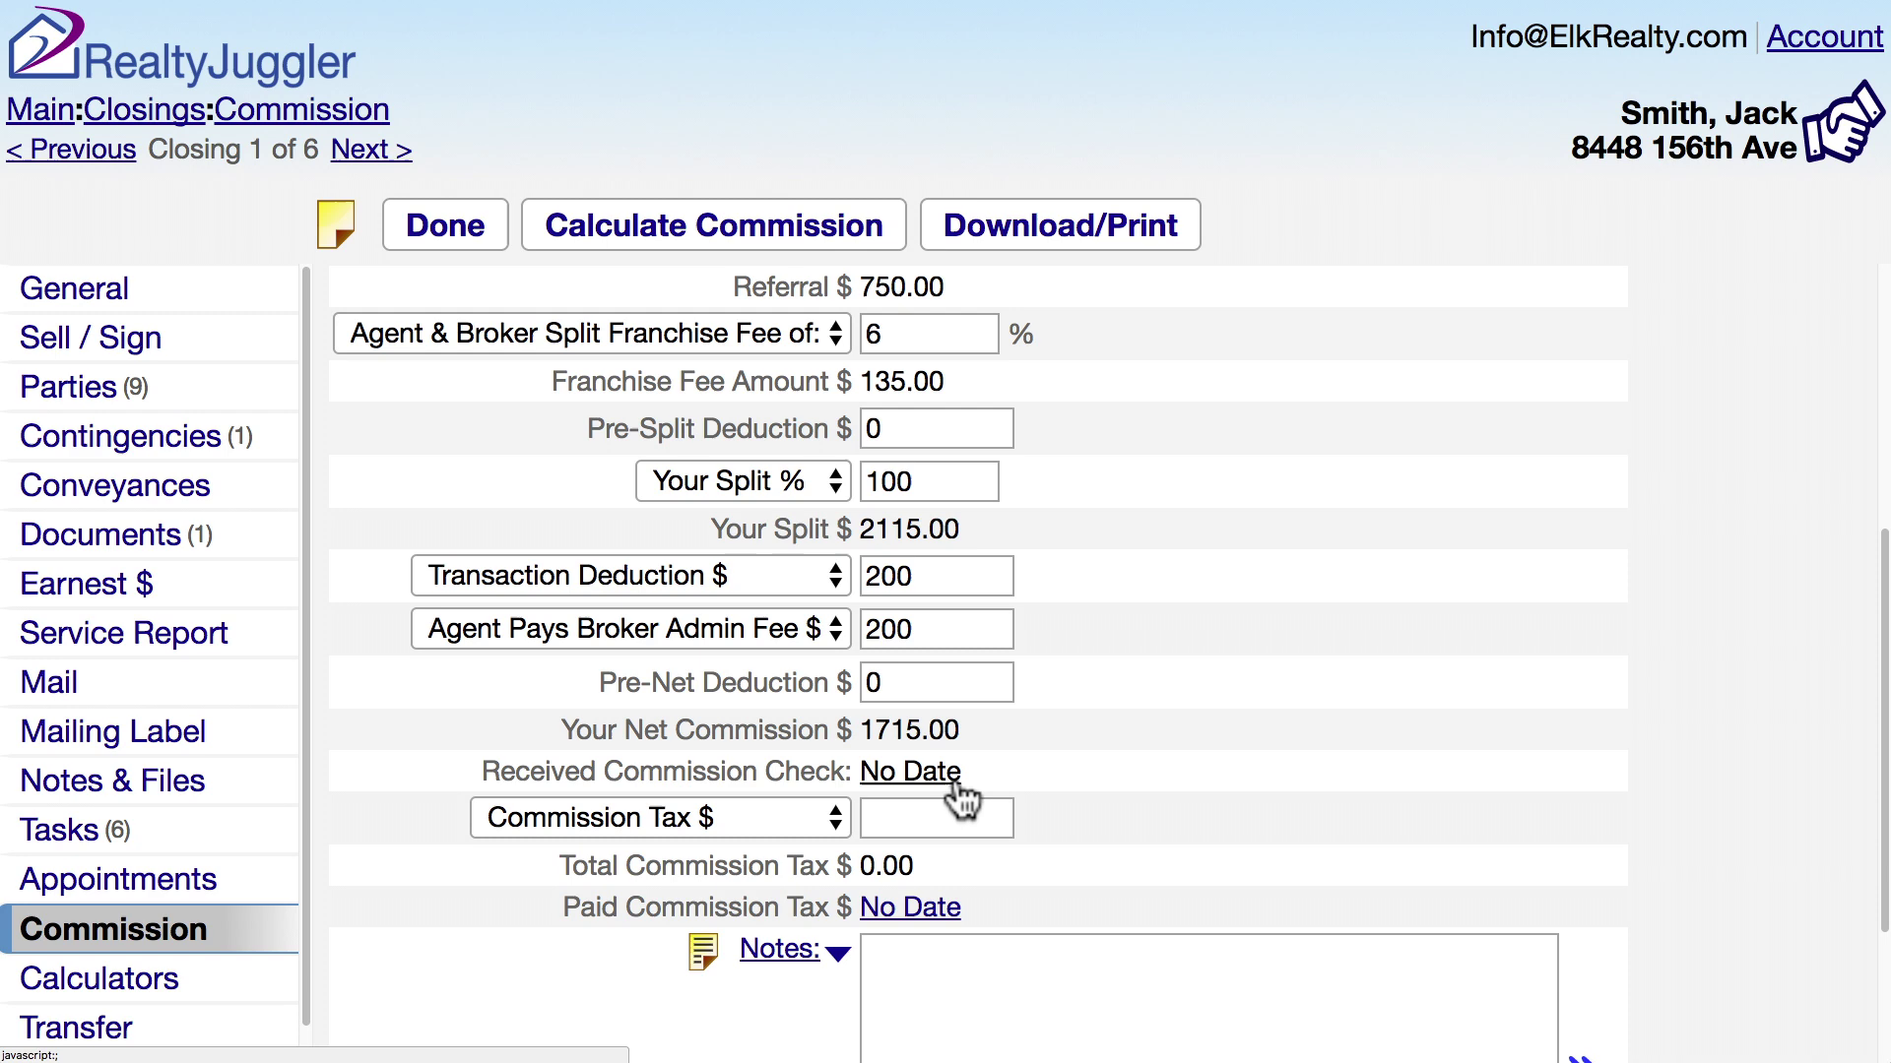
{"action": "scroll", "coordinate": [955, 785], "scroll_direction": "down", "scroll_amount": 5}
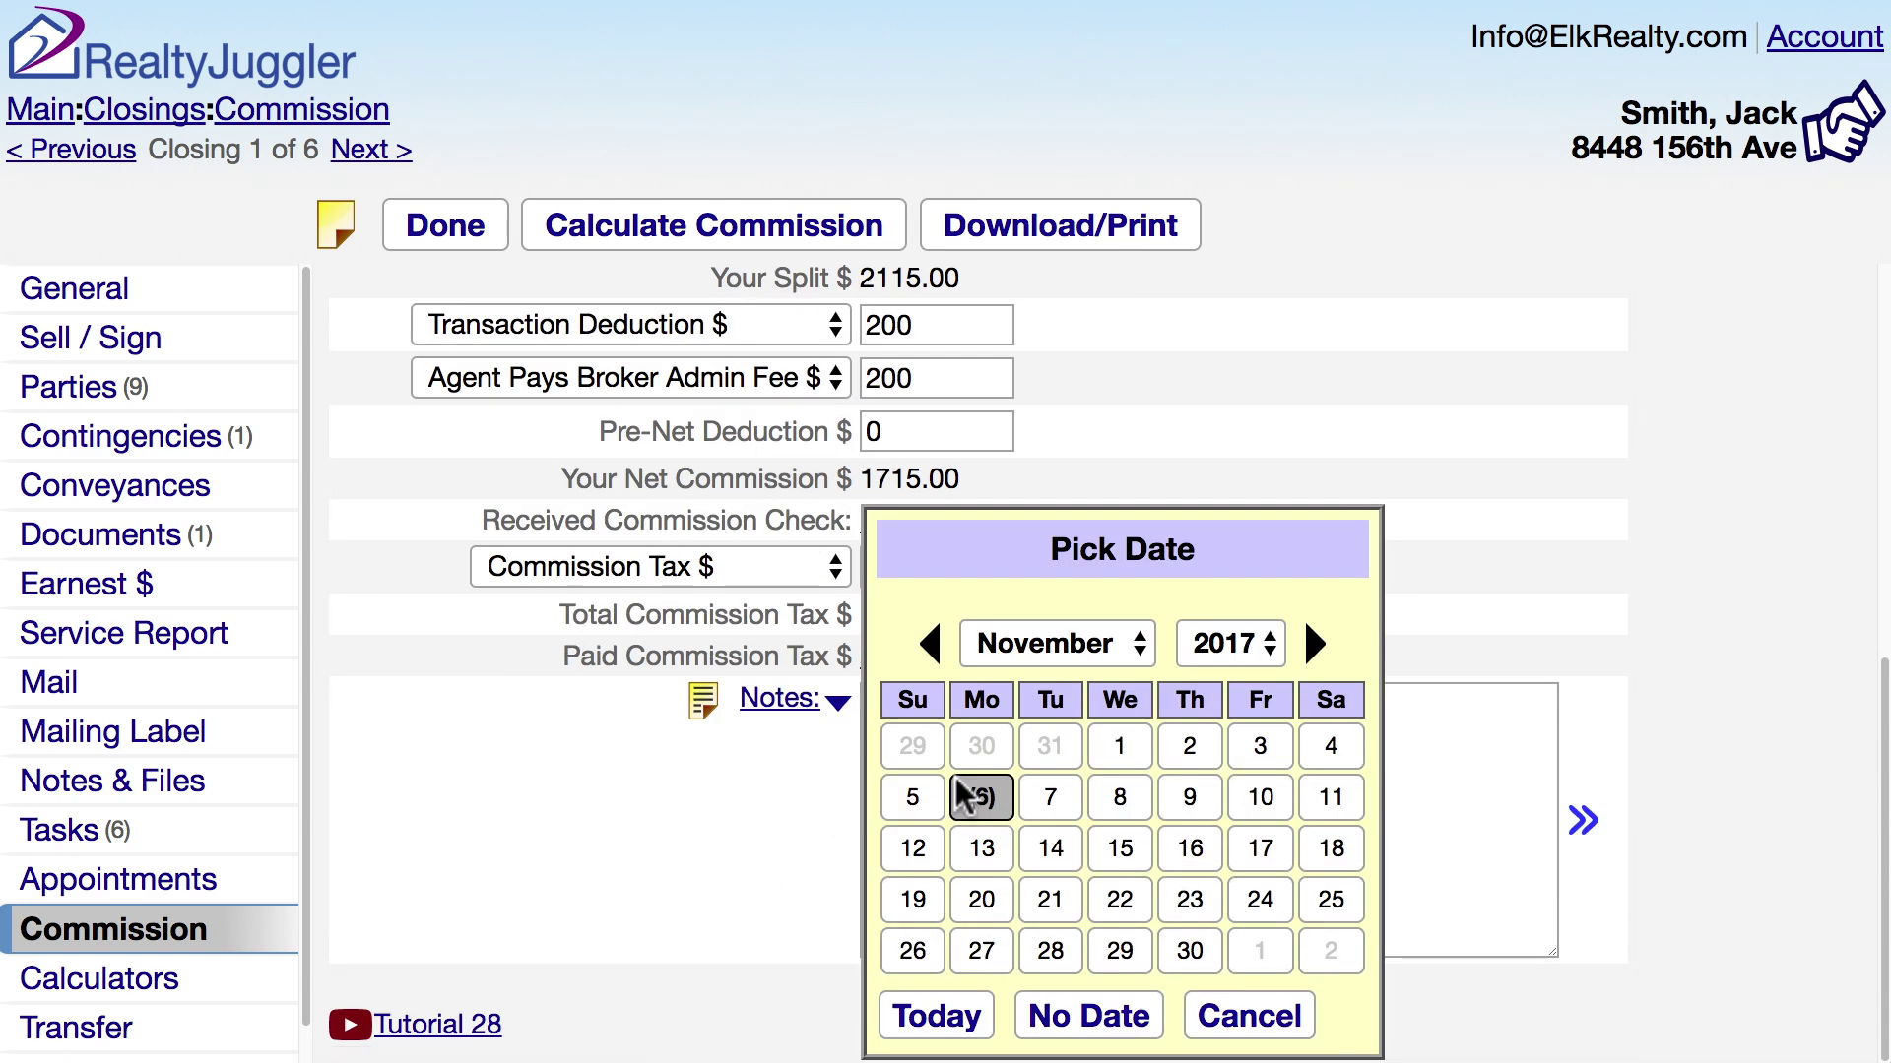
{"action": "left_click", "coordinate": [985, 1013]}
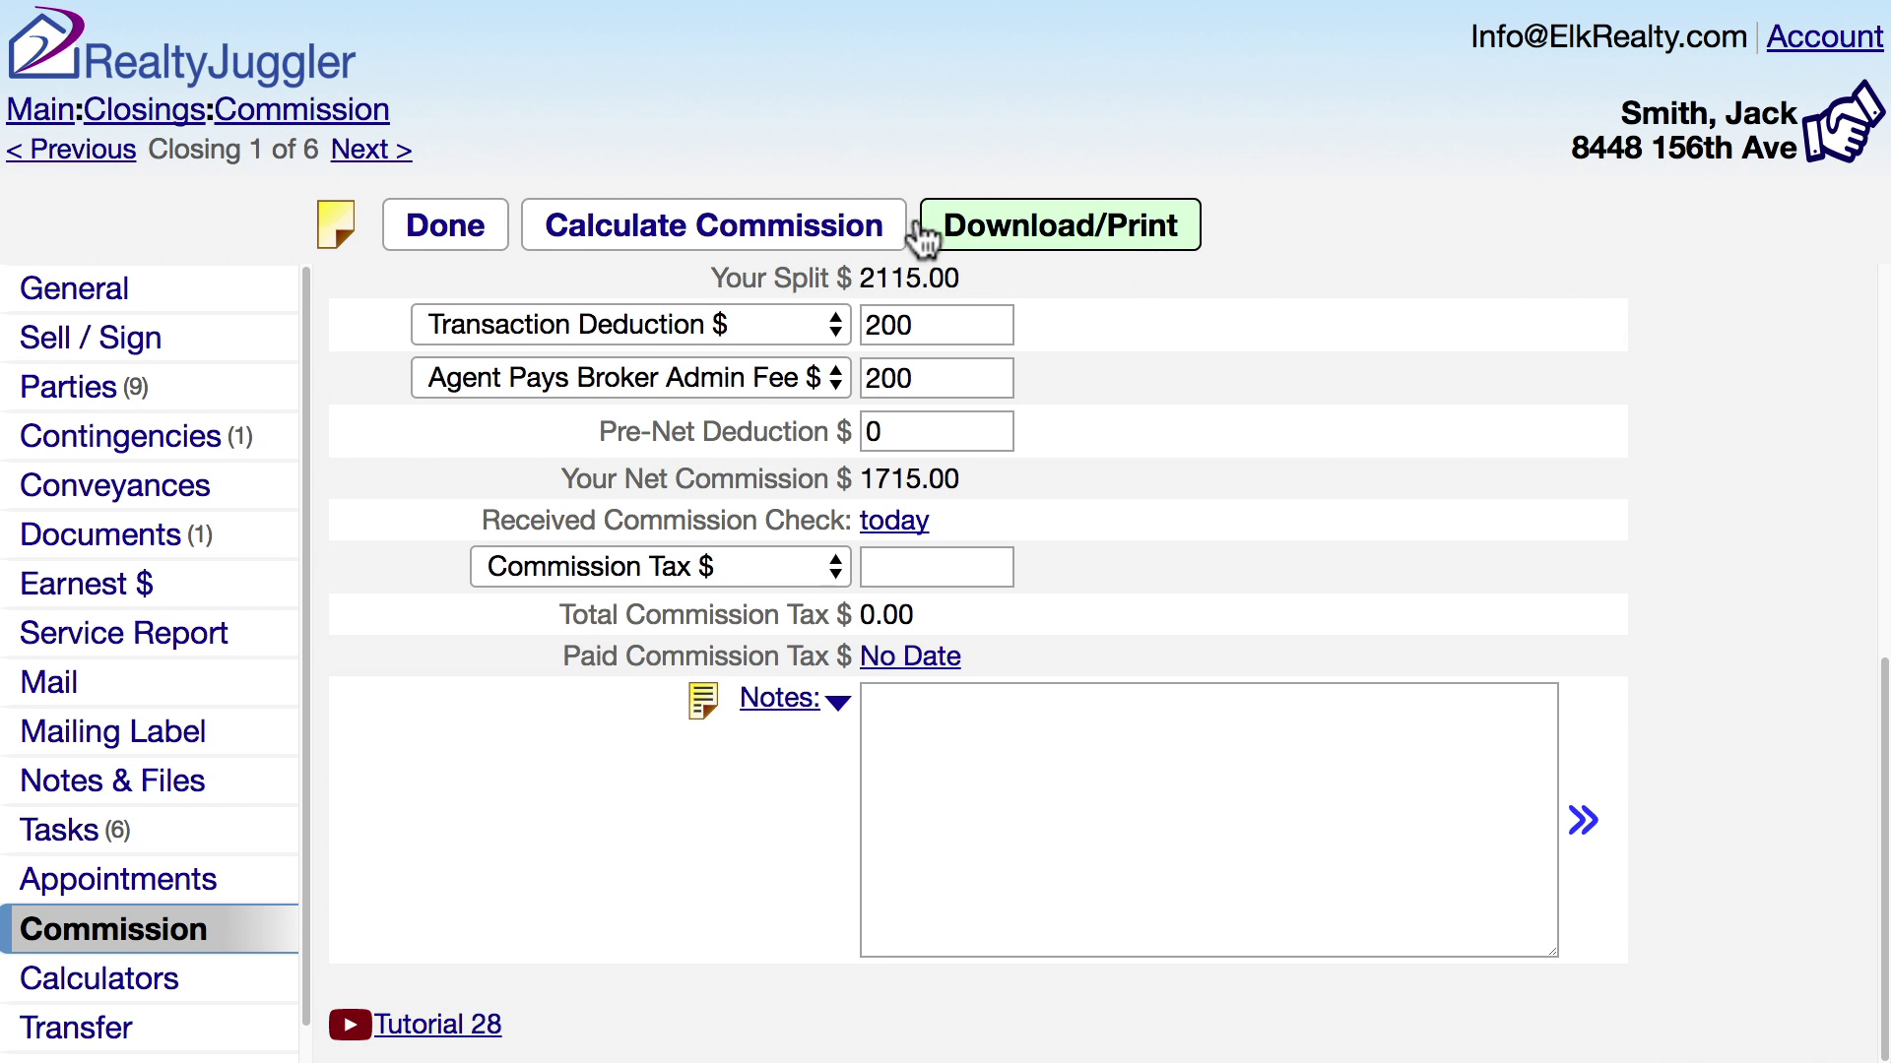
Go from Main to the Income page and scroll to the received gross and net totals.
{"action": "left_click", "coordinate": [57, 116]}
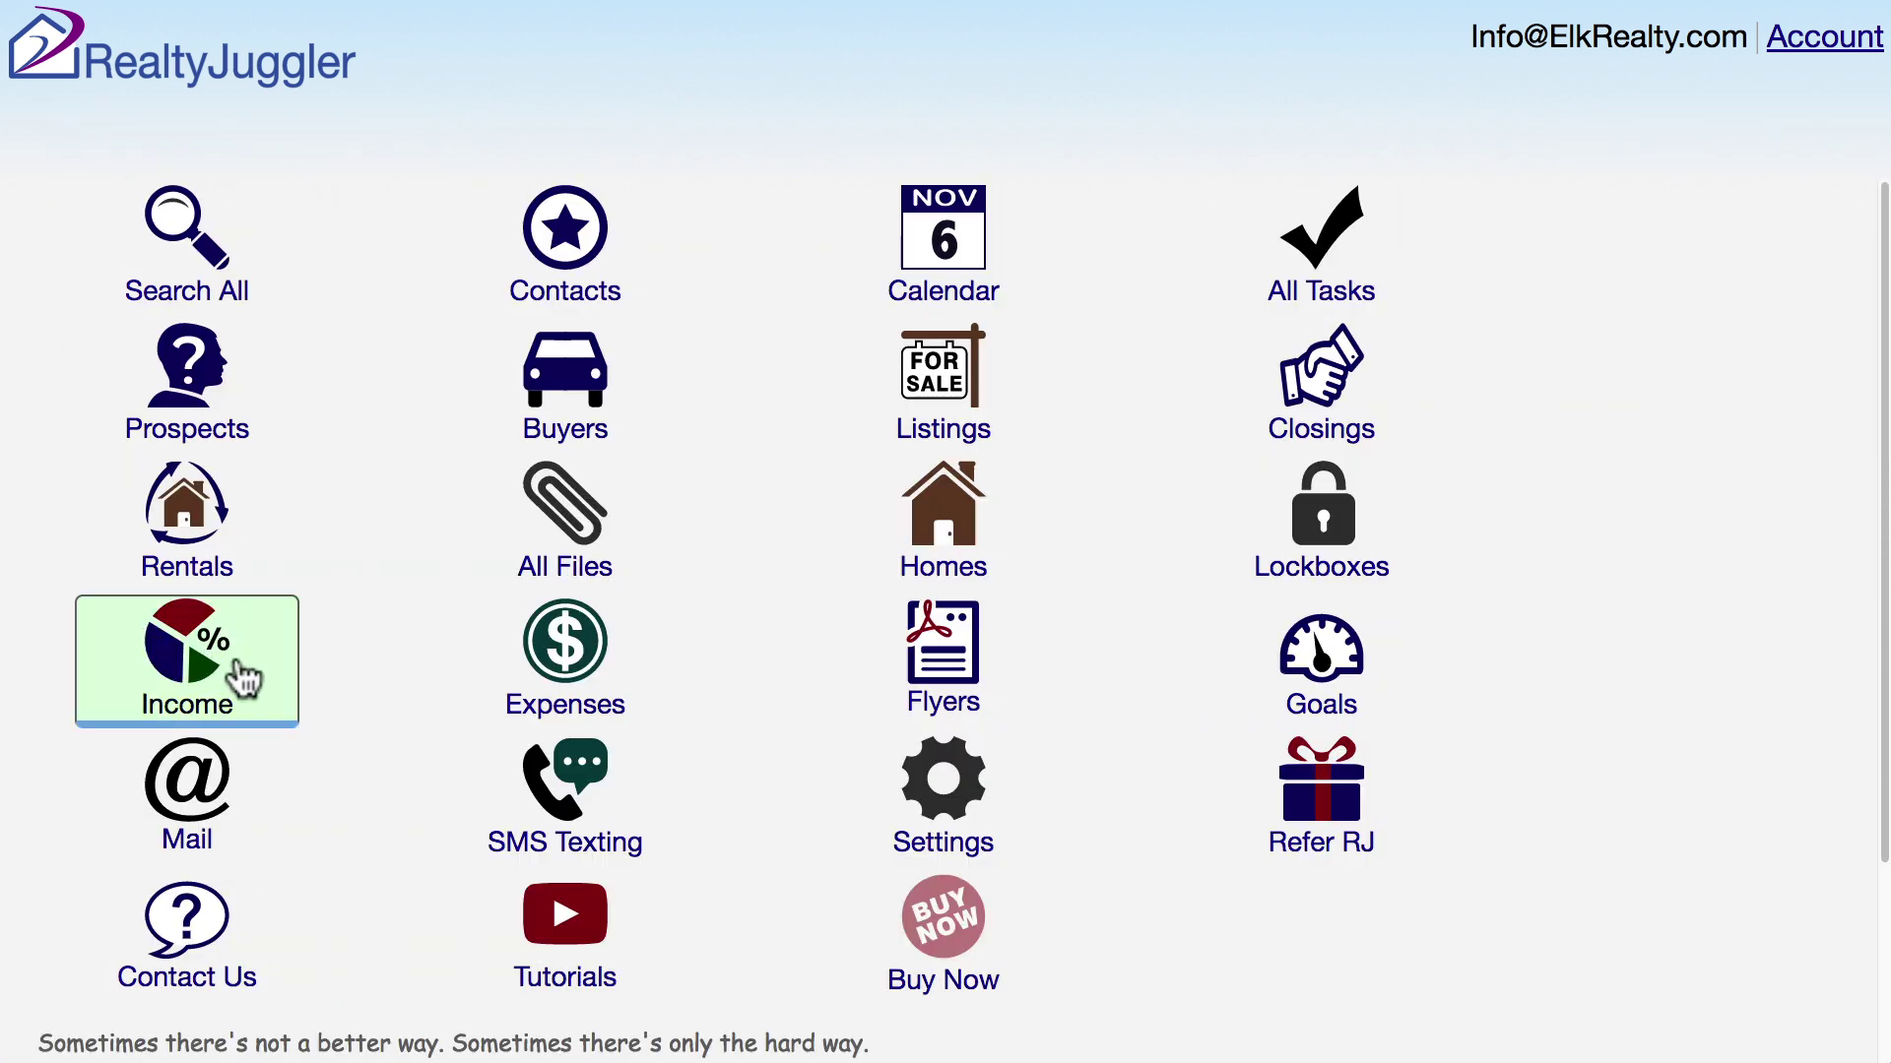
{"action": "left_click", "coordinate": [244, 678]}
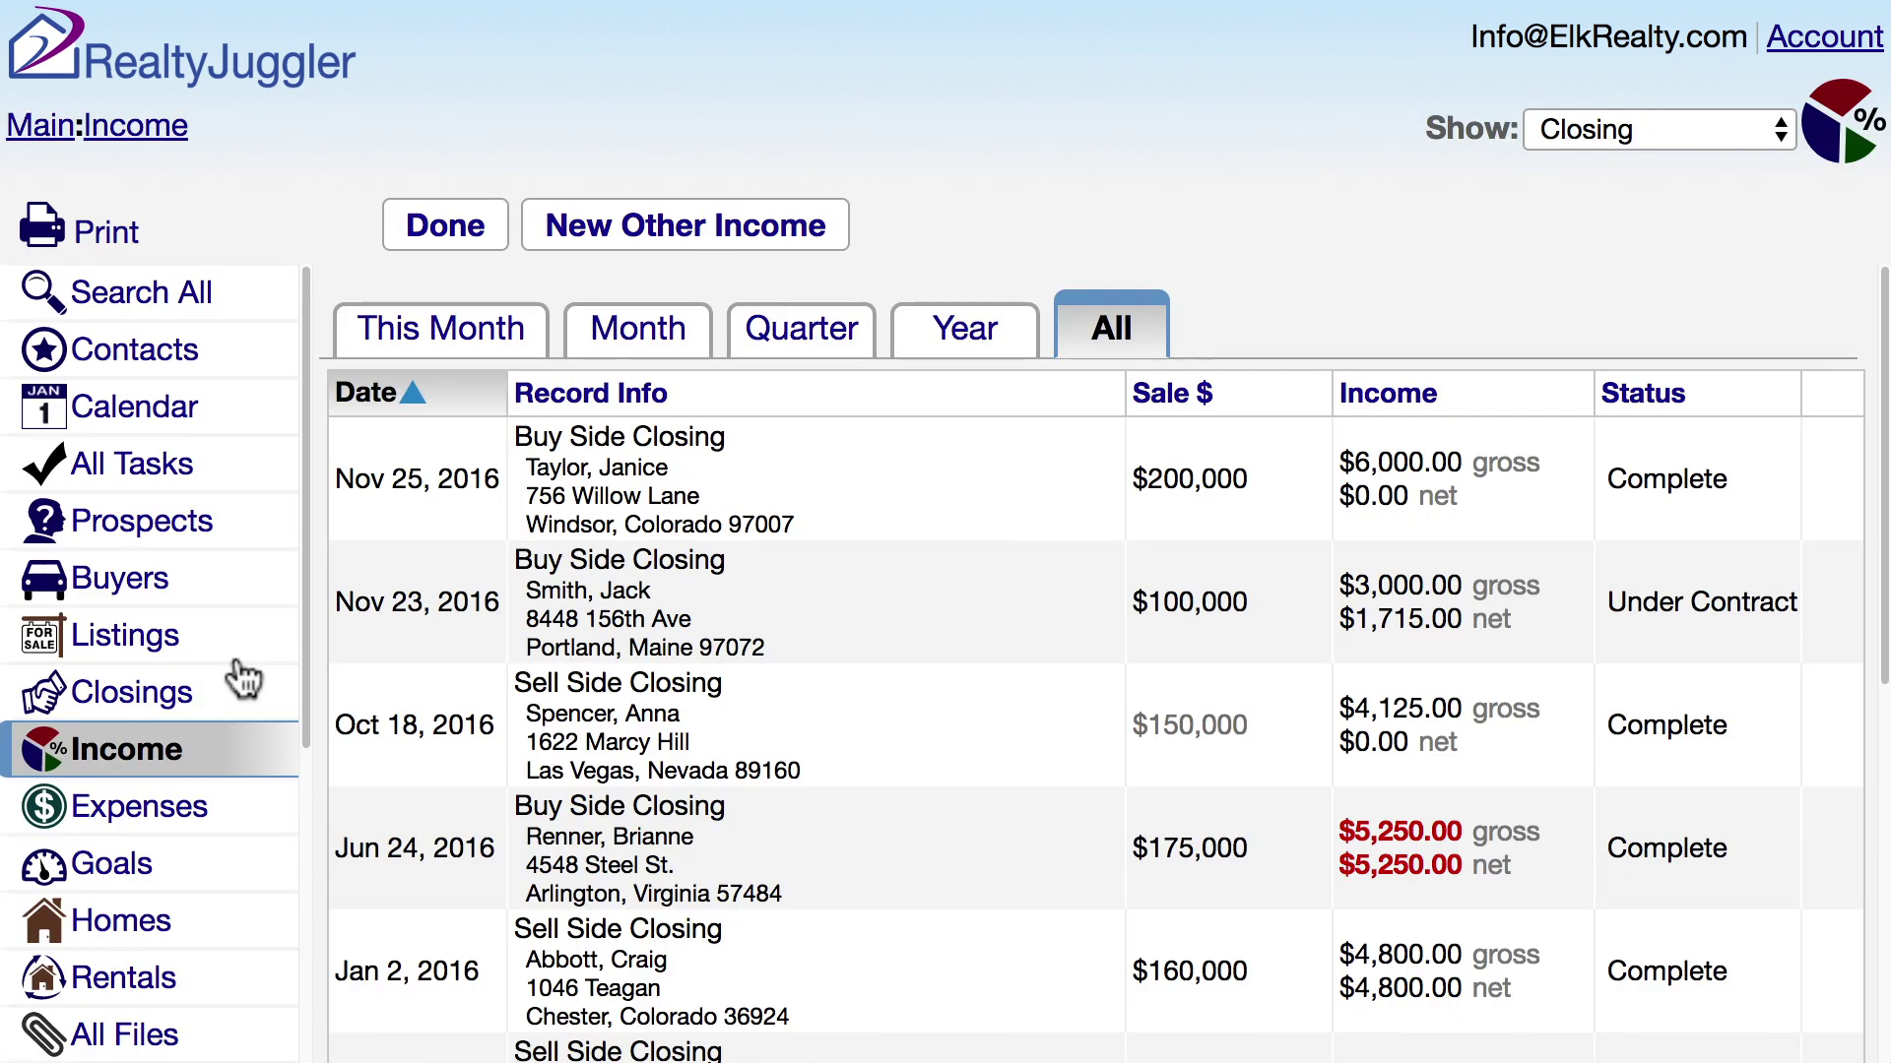
{"action": "scroll", "coordinate": [948, 719], "scroll_direction": "down", "scroll_amount": 5}
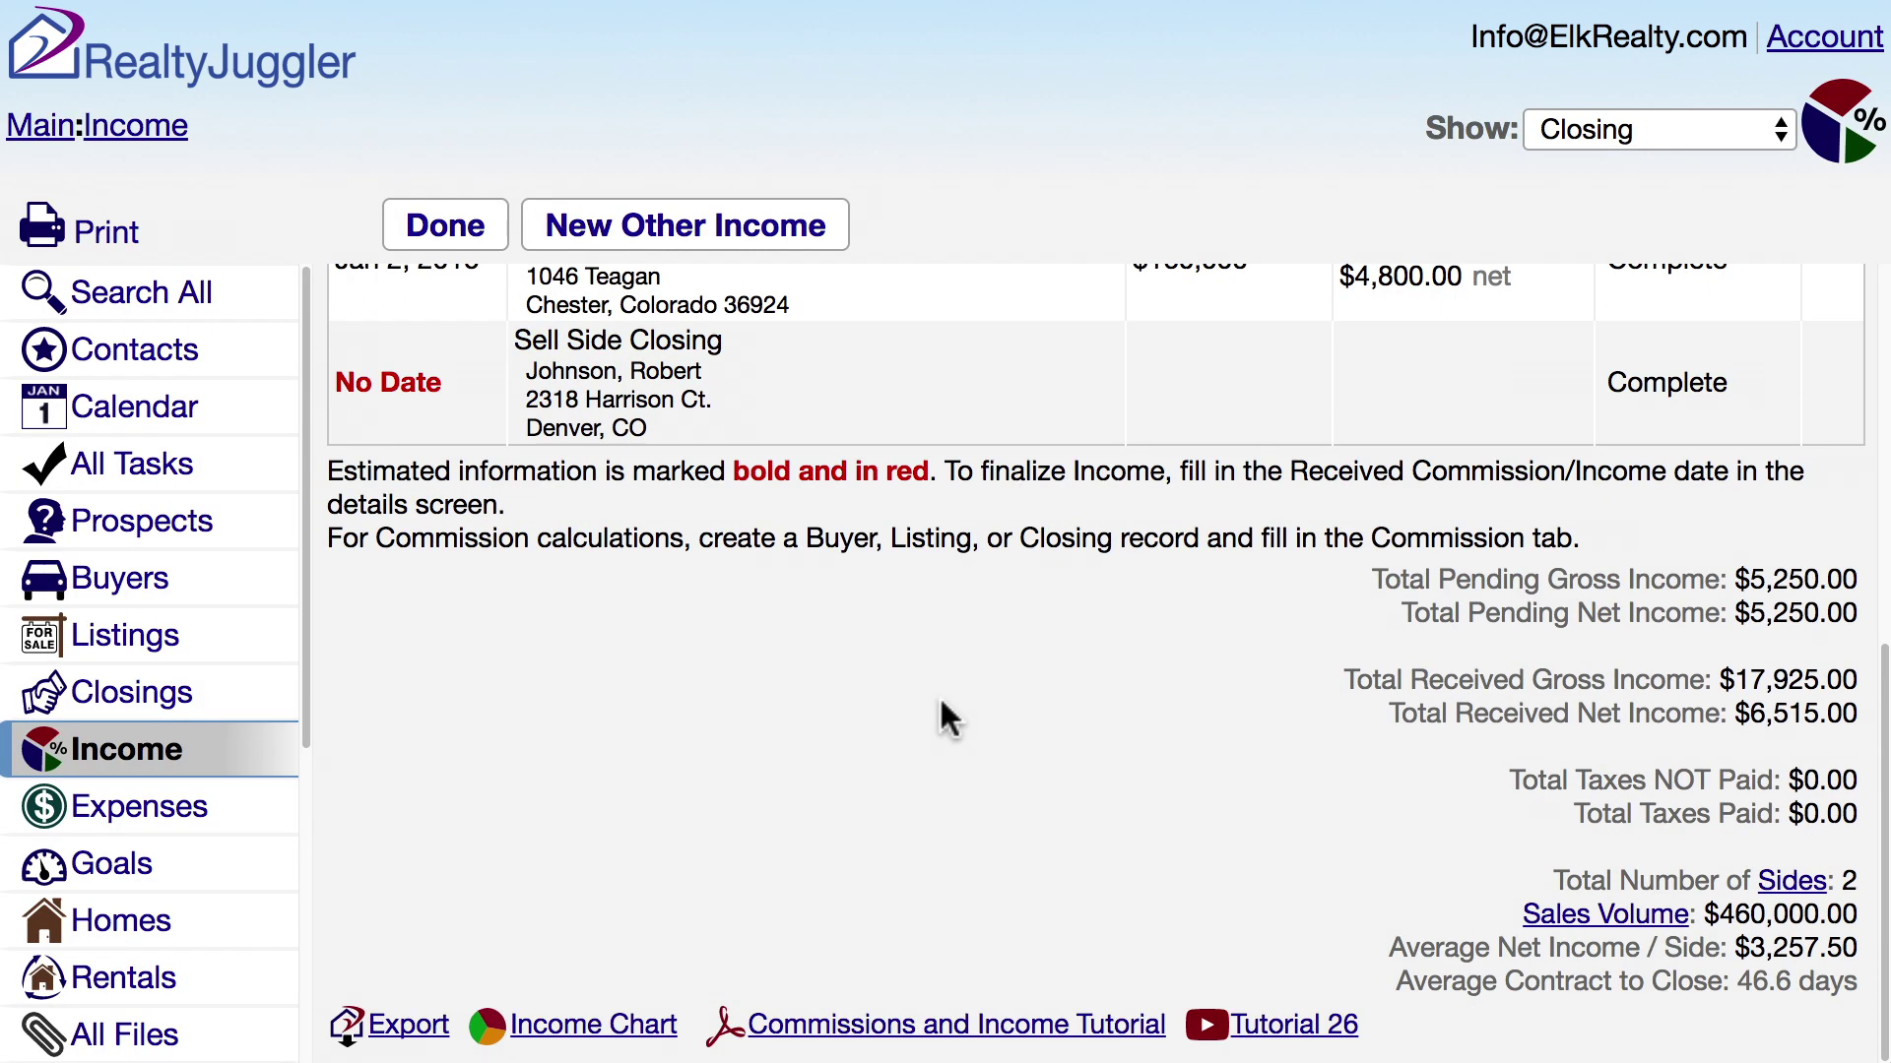